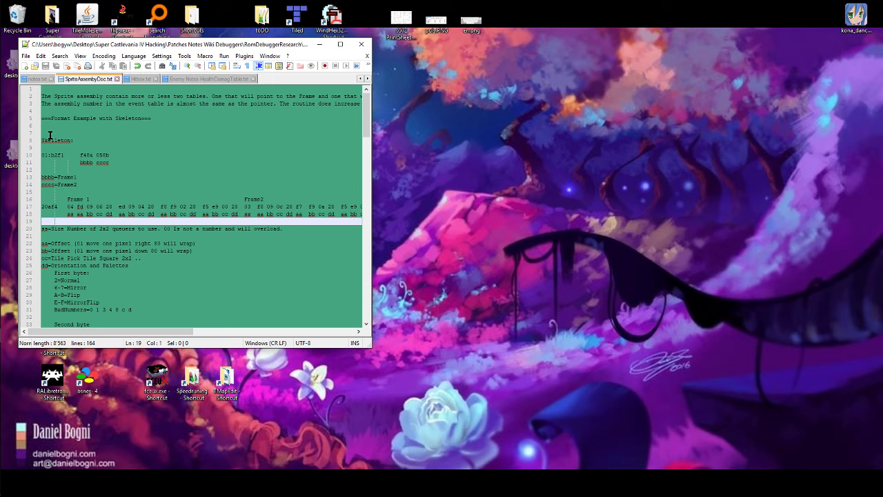
# - Review the sprite assembly notes, from the Skelleton format example through the MudMan and Rowdin boss entries
pyautogui.moveTo(43, 138); pyautogui.dragTo(61, 147)
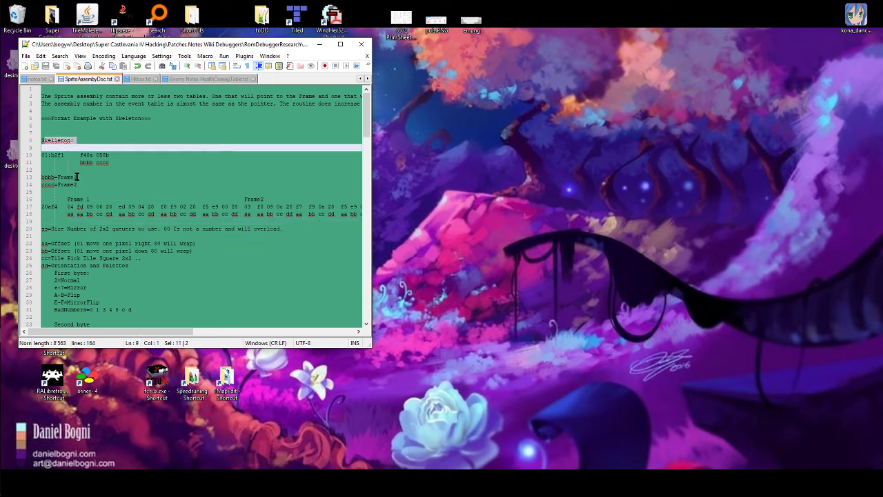
pyautogui.scroll(-5, 77, 177)
pyautogui.scroll(4, 58, 198)
pyautogui.scroll(-13, 55, 155)
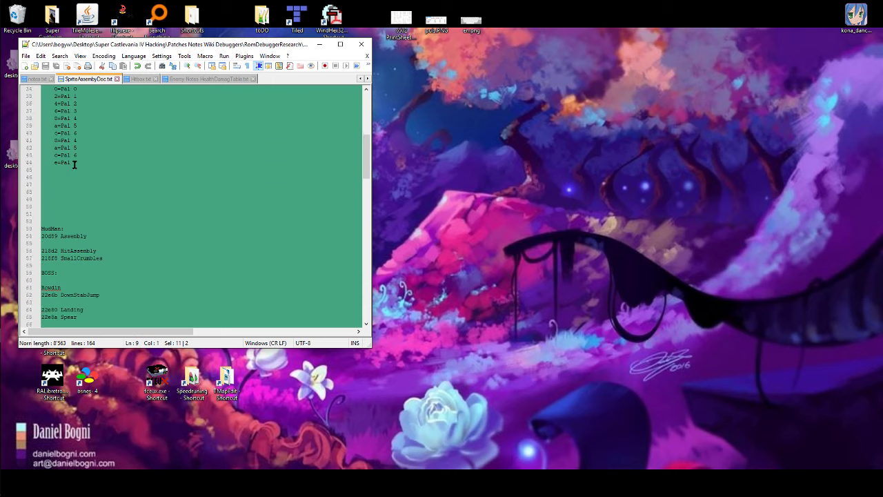
pyautogui.click(55, 155)
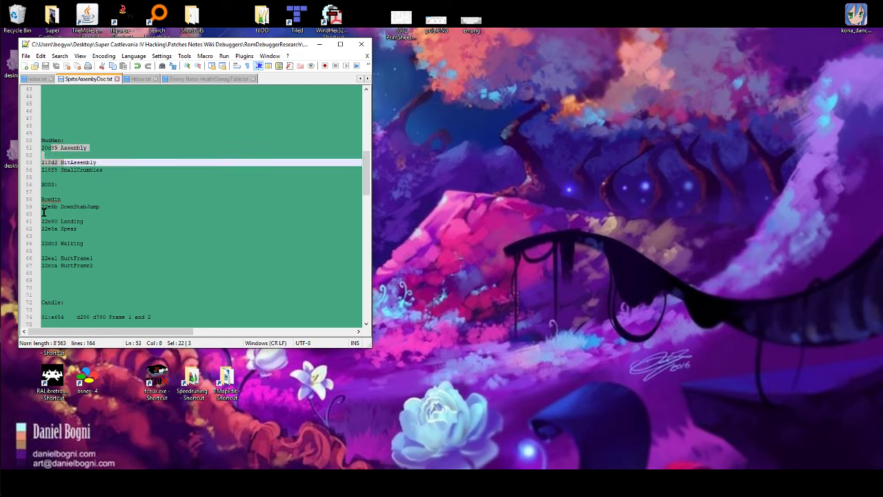
pyautogui.moveTo(41, 207); pyautogui.dragTo(67, 221)
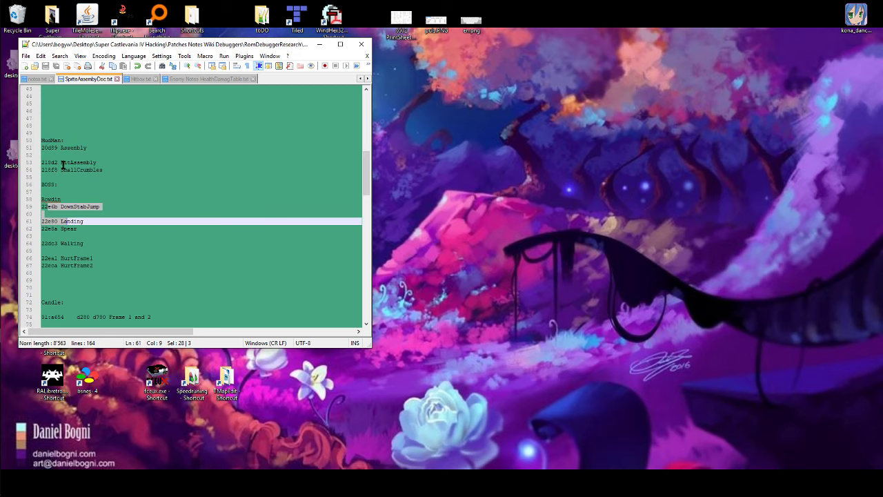
pyautogui.scroll(14, 65, 160)
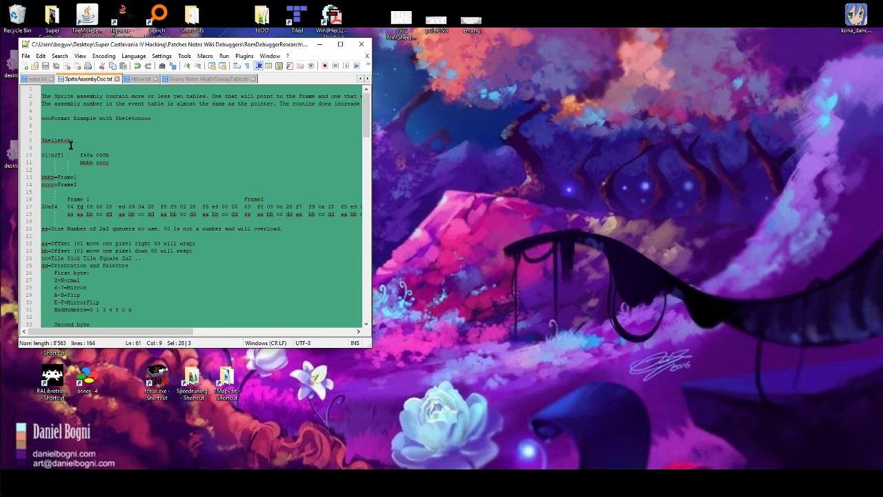
# - Launch the bsnes-plus emulator and load the cartridge Super Castlevania IV (U) [!].smc
pyautogui.moveTo(9, 103)
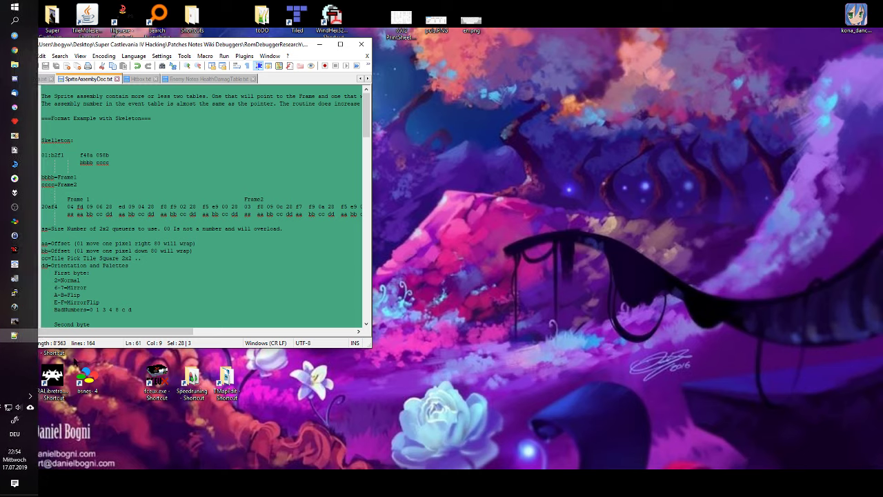
pyautogui.doubleClick(86, 377)
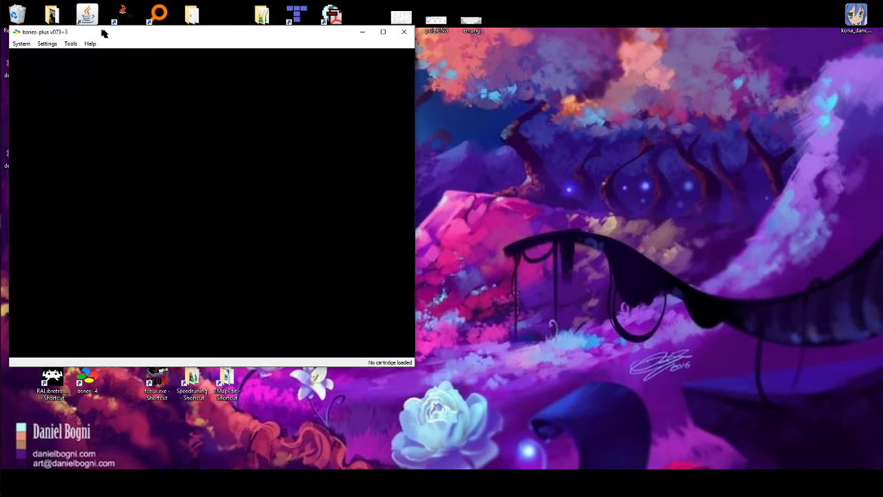
pyautogui.click(87, 40)
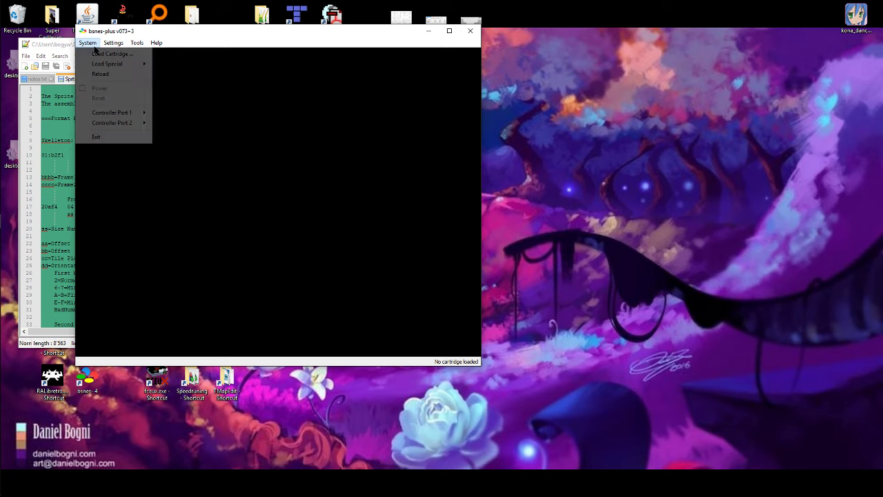
pyautogui.click(96, 55)
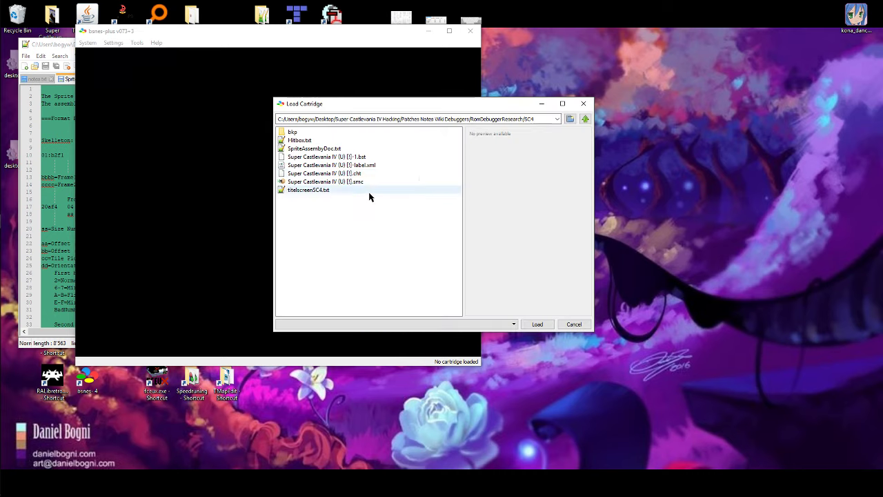
pyautogui.doubleClick(318, 182)
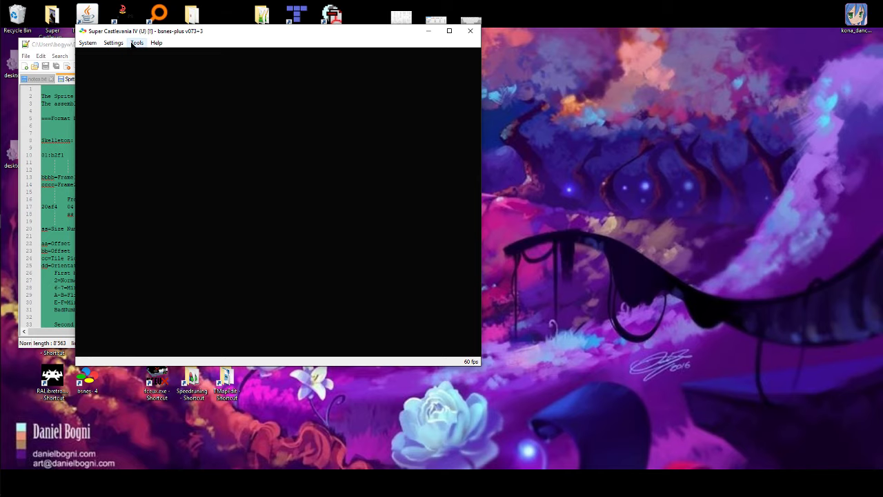
# - Start a game from the title screen and begin stage 1-1-1 from the stage select
pyautogui.moveTo(167, 32); pyautogui.dragTo(150, 33)
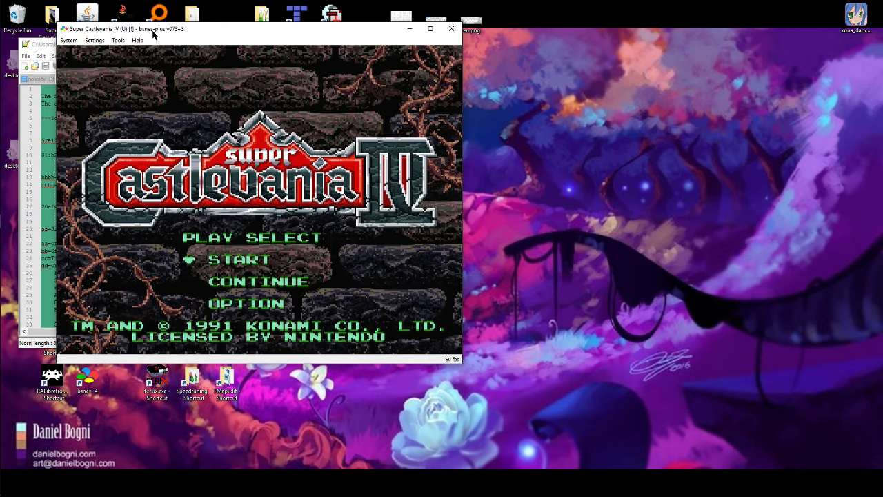
pyautogui.press('Return')
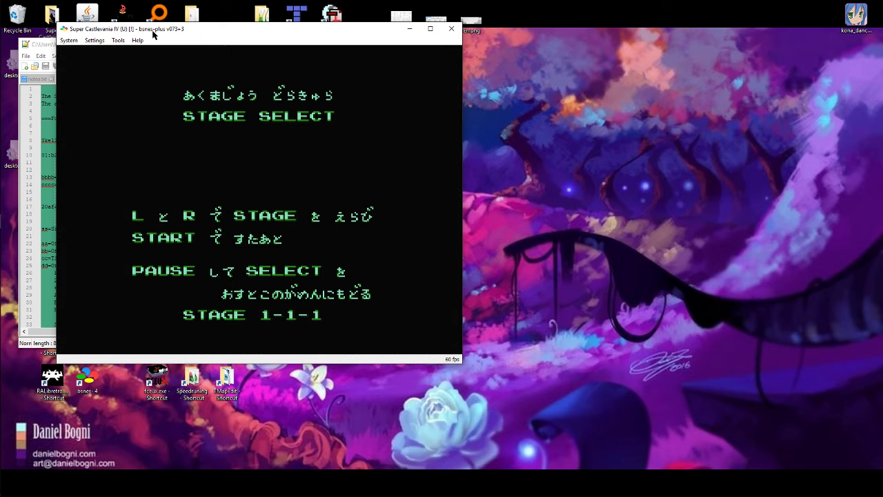
pyautogui.press('c')
pyautogui.press('Return')
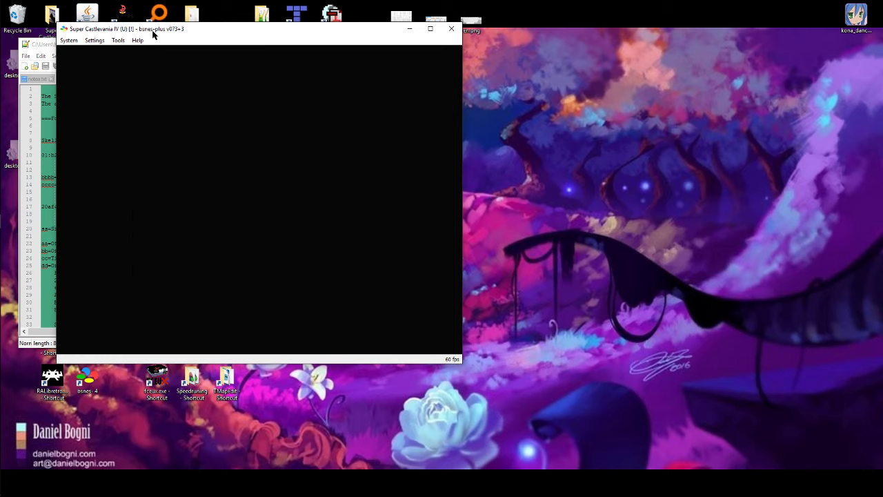
# - Advance through block 1-1 to the first skeleton and pause with it on screen
pyautogui.press('Right')
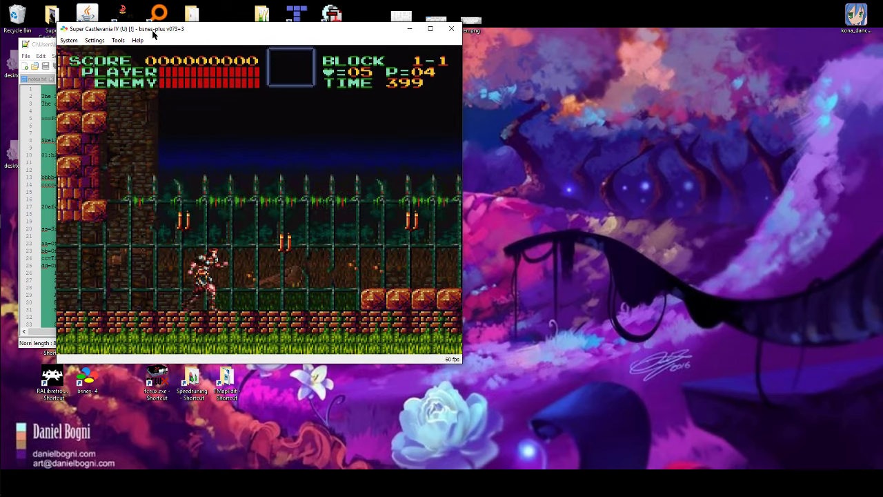
pyautogui.press('z')
pyautogui.press('a')
pyautogui.press('Right')
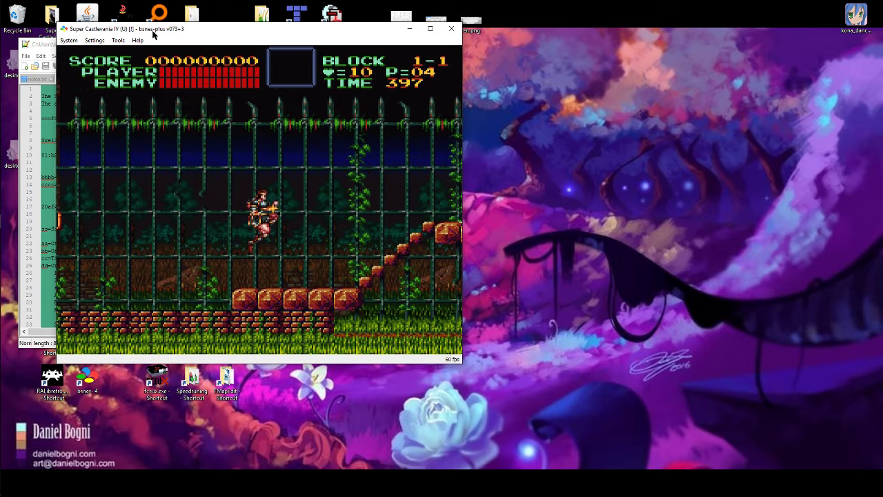
pyautogui.press('Right')
pyautogui.press('z')
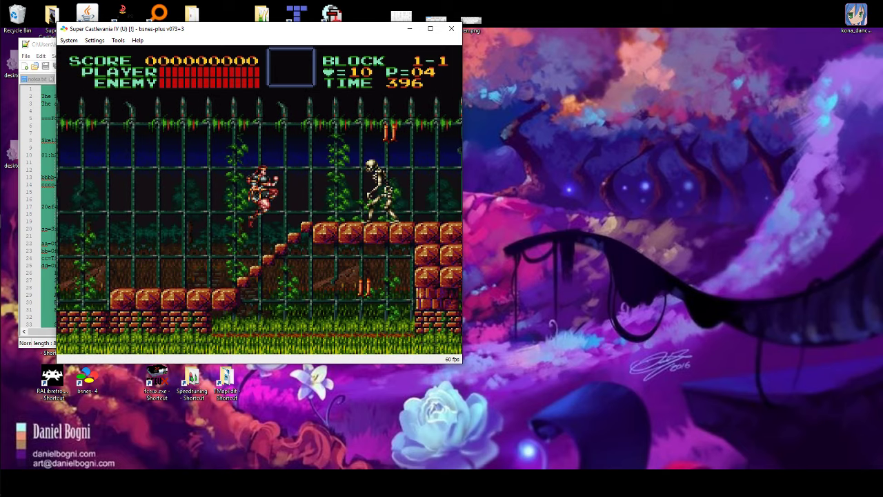
pyautogui.press('F5')
# - Place the sprite notes beside the emulator and highlight the Skelleton frame pointers on the 01:b2f1 line
pyautogui.moveTo(236, 36); pyautogui.dragTo(251, 42)
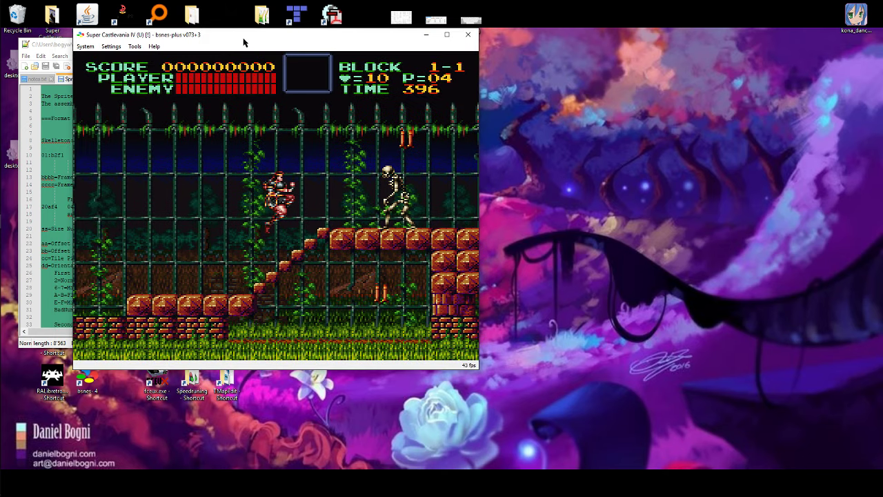
pyautogui.moveTo(66, 46); pyautogui.dragTo(557, 47)
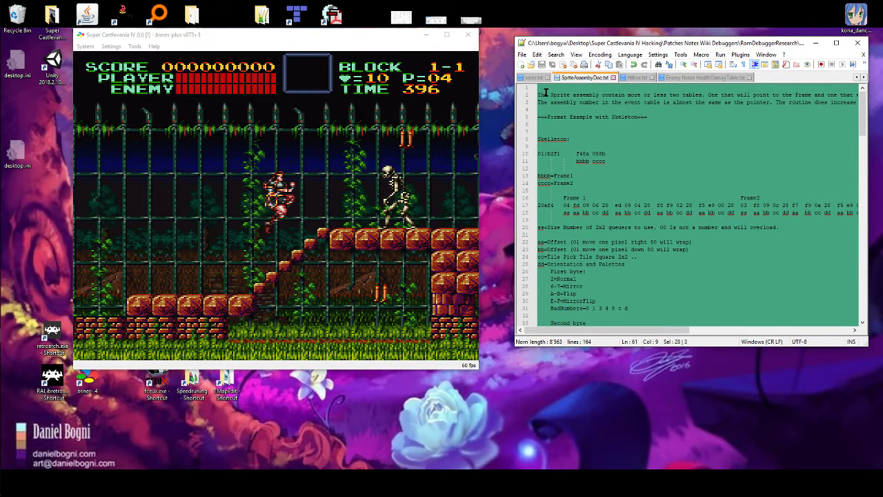
pyautogui.moveTo(564, 93); pyautogui.dragTo(666, 94)
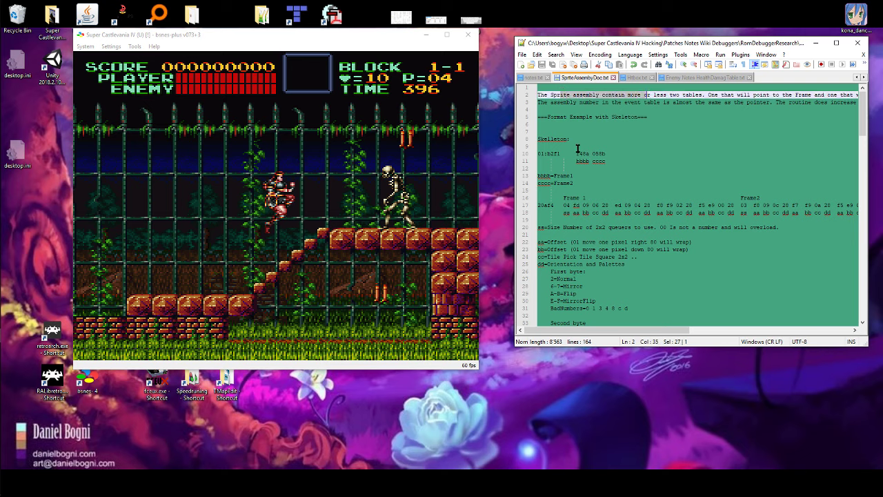
pyautogui.moveTo(551, 153); pyautogui.dragTo(600, 155)
pyautogui.hotkey('shift', 'End')
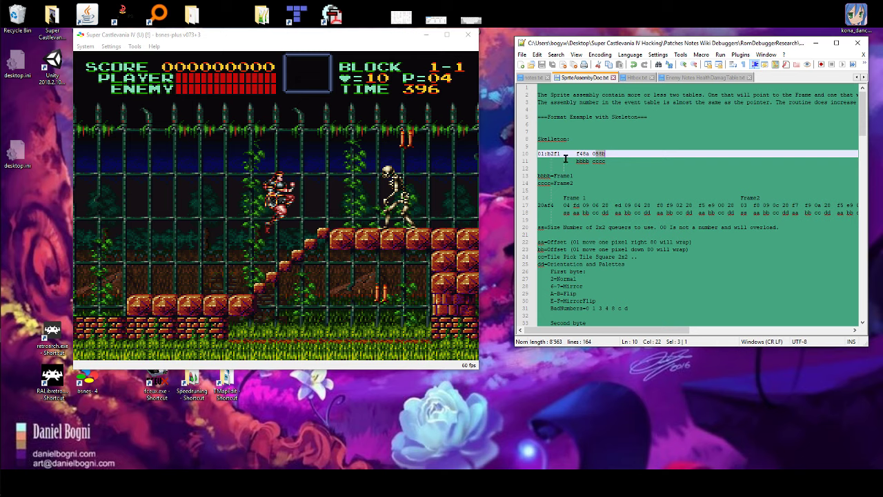
# - Open the emulator's Debugger and bring up its Memory Editor
pyautogui.click(134, 46)
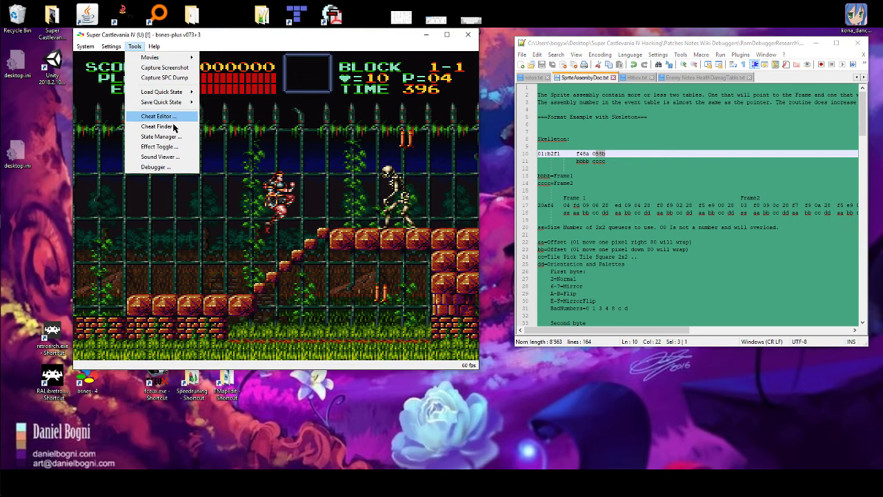
pyautogui.click(170, 158)
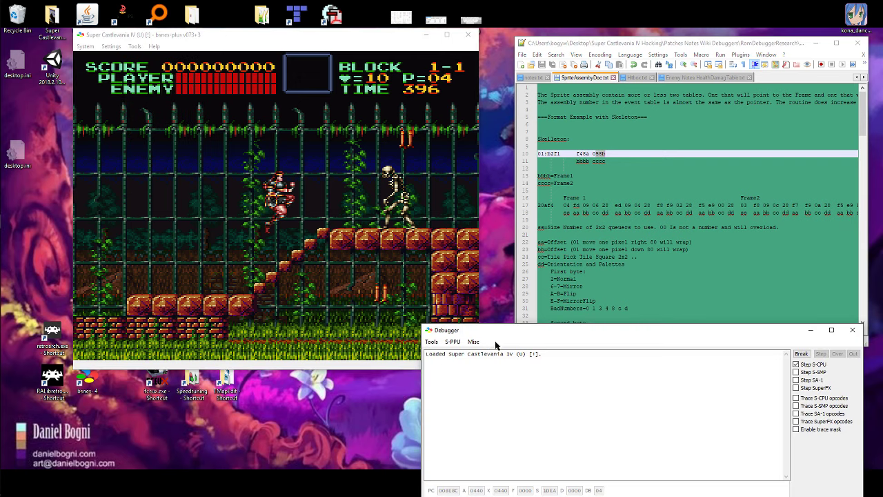
pyautogui.moveTo(507, 335); pyautogui.dragTo(261, 315)
pyautogui.click(185, 321)
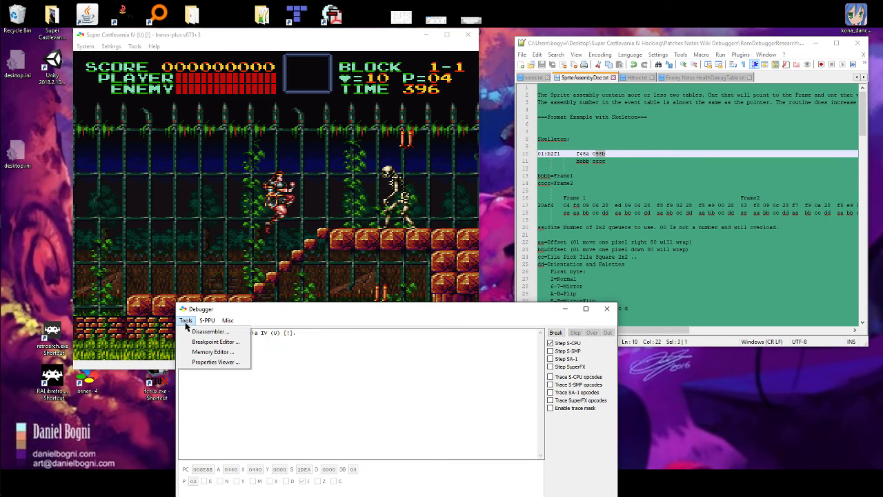
pyautogui.click(204, 351)
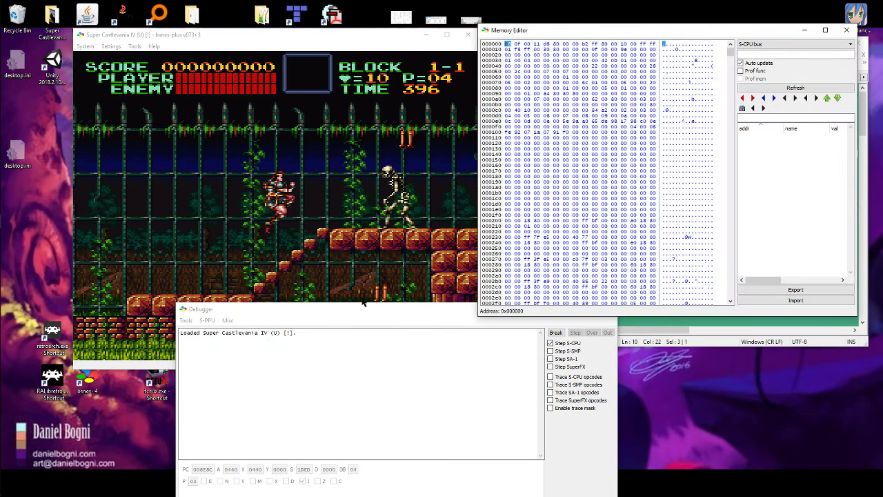
# - Reduce the emulator's video size and rearrange the game, Debugger and Memory Editor windows around the notes
pyautogui.moveTo(352, 311); pyautogui.dragTo(219, 414)
pyautogui.moveTo(200, 36); pyautogui.dragTo(151, 15)
pyautogui.click(87, 23)
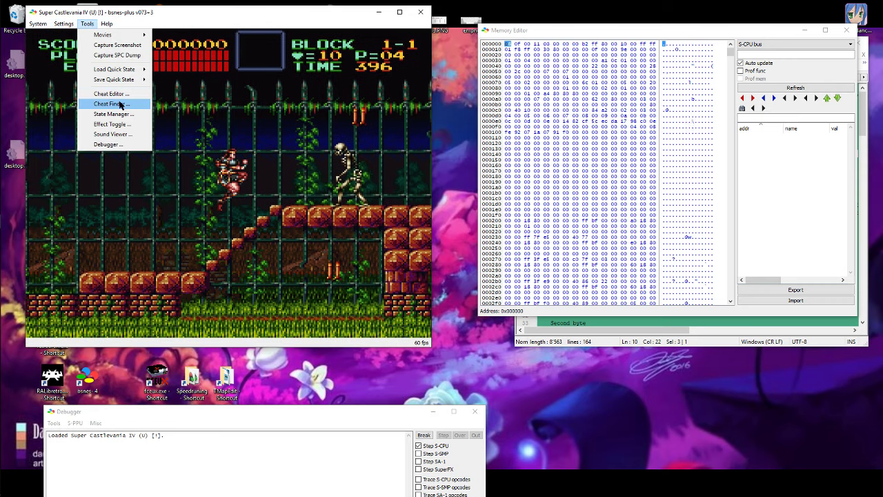
pyautogui.moveTo(69, 24)
pyautogui.moveTo(92, 39)
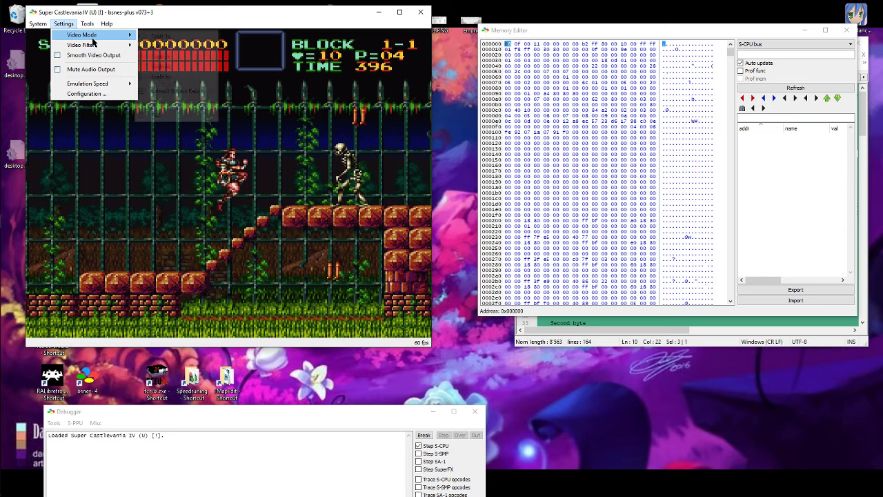
pyautogui.click(166, 51)
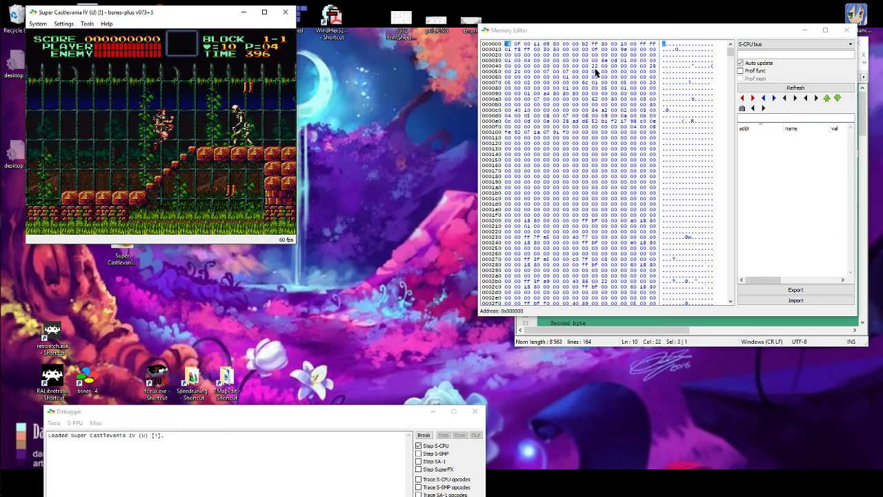
pyautogui.moveTo(590, 33); pyautogui.dragTo(435, 118)
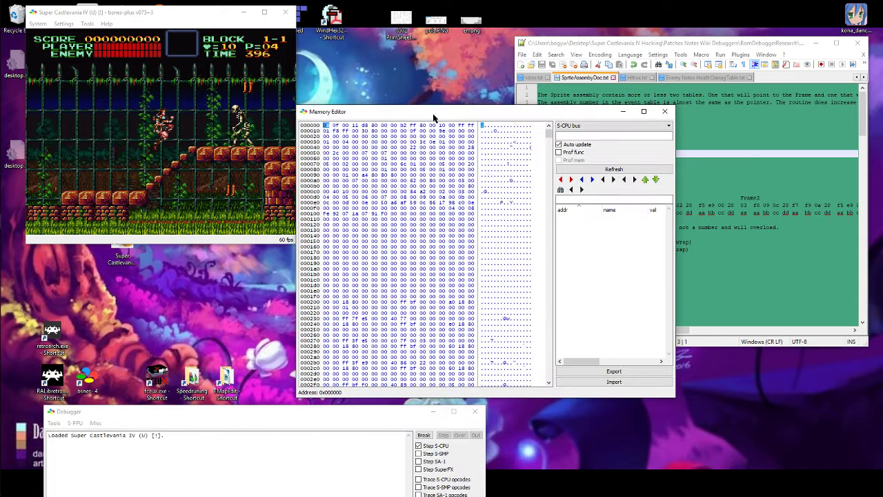
# - Switch the Memory Editor to Cartridge ROM and place its window below the game
pyautogui.click(601, 125)
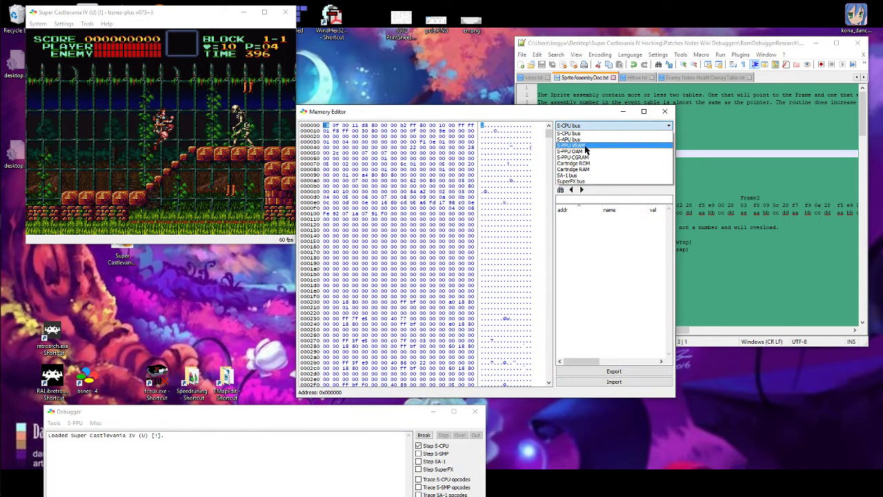
pyautogui.click(579, 163)
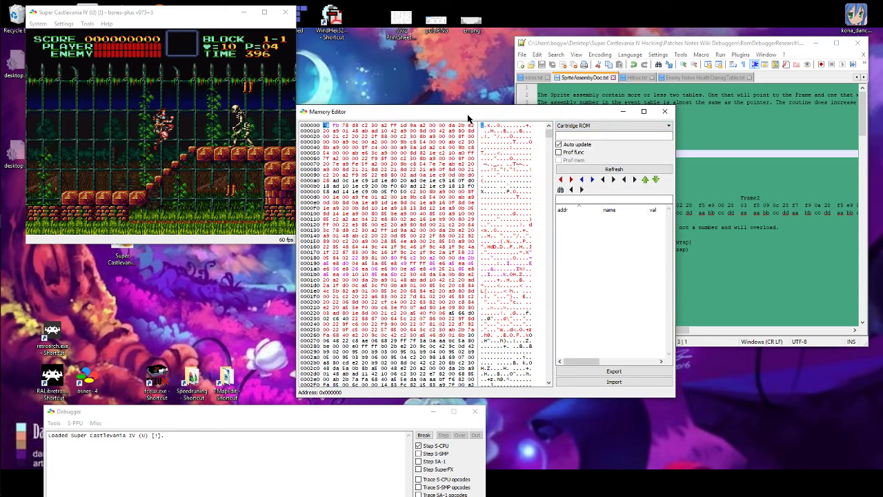
pyautogui.moveTo(467, 115); pyautogui.dragTo(201, 254)
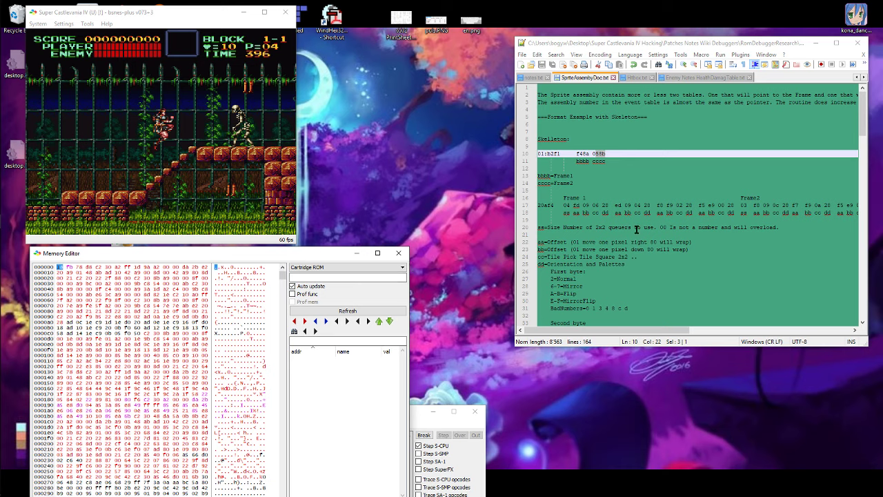
# - Copy the address b2f1 from the Skelleton entry in the notes and go to it in the Memory Editor
pyautogui.click(558, 153)
pyautogui.moveTo(562, 153); pyautogui.dragTo(547, 153)
pyautogui.hotkey('ctrl', 'c')
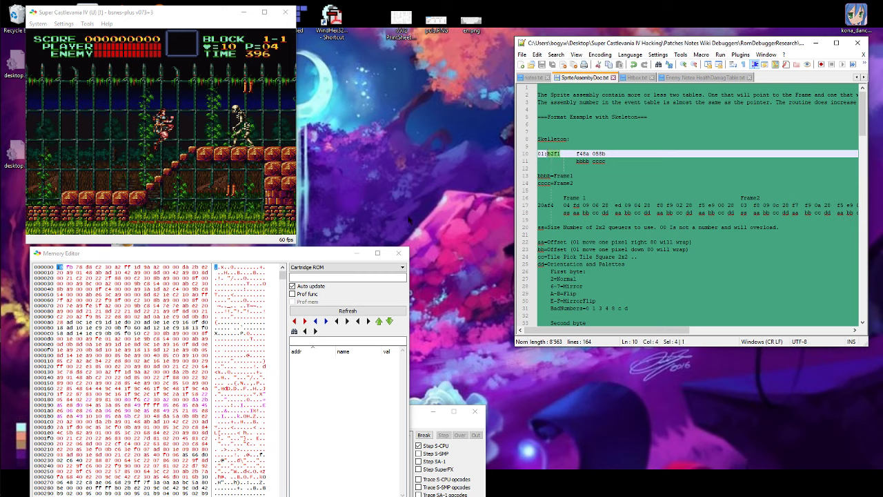
pyautogui.click(310, 277)
pyautogui.hotkey('ctrl', 'v')
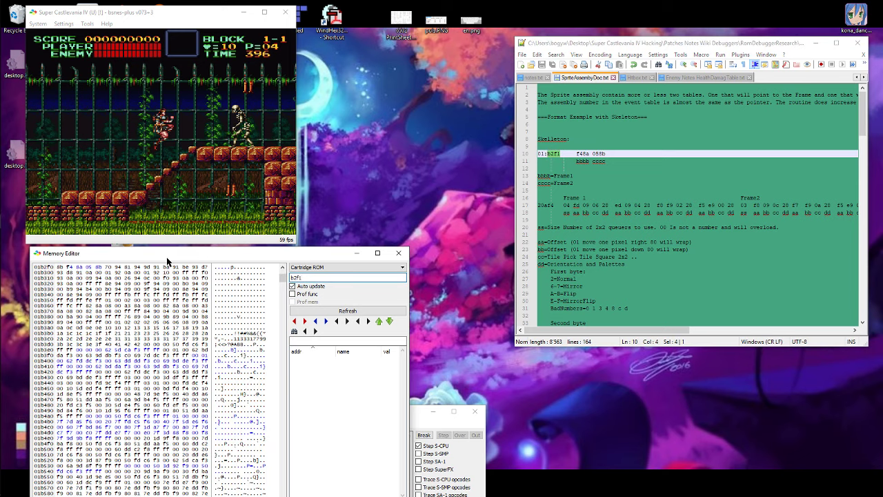
# - Overwrite the skeleton's frame 1 pointer at 01b2f1 with the frame 2 pointer bytes 05 8b
pyautogui.click(88, 267)
pyautogui.moveTo(91, 271); pyautogui.dragTo(102, 271)
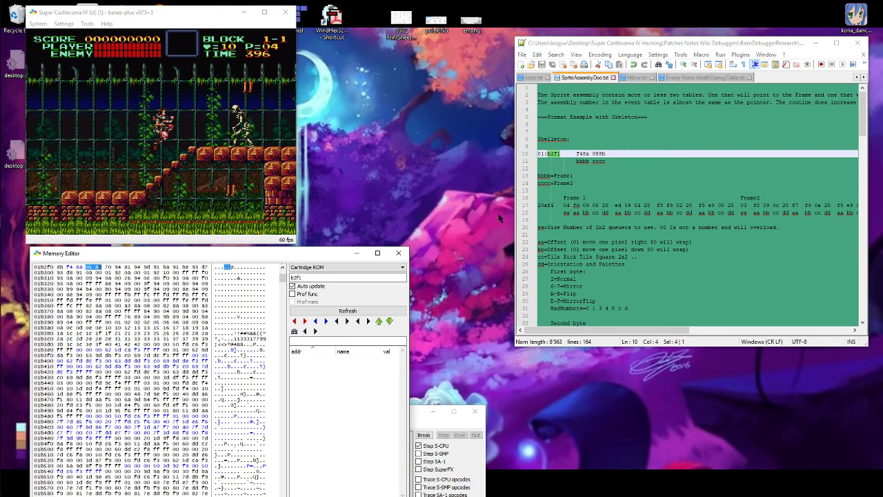
pyautogui.click(69, 267)
pyautogui.moveTo(88, 267); pyautogui.dragTo(104, 268)
pyautogui.hotkey('ctrl', 'c')
pyautogui.click(69, 268)
pyautogui.hotkey('ctrl', 'v')
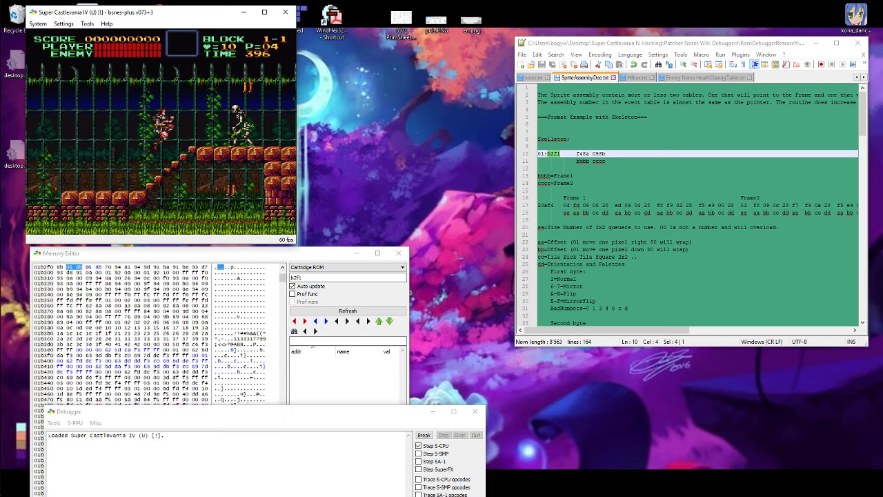
# - Move the player toward the stairs and watch the skeleton's walking animation with the edited frame 1 pointer
pyautogui.press('Right')
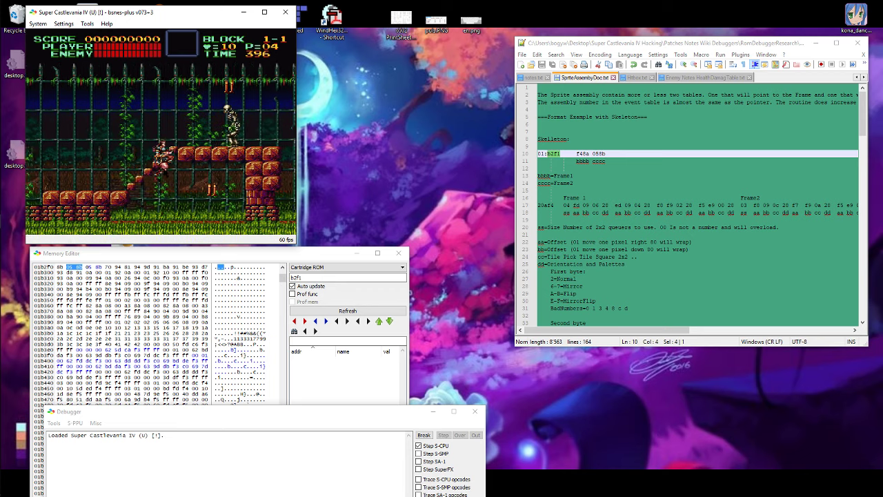
pyautogui.press('Up')
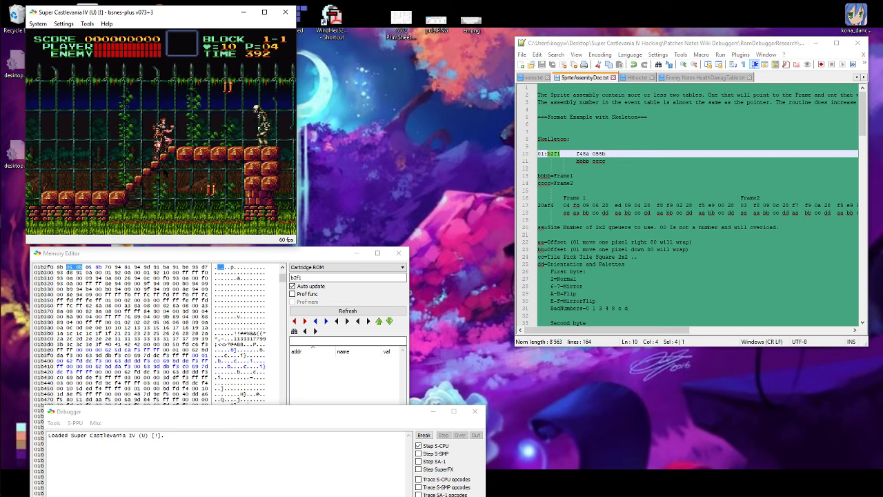
pyautogui.press('Down')
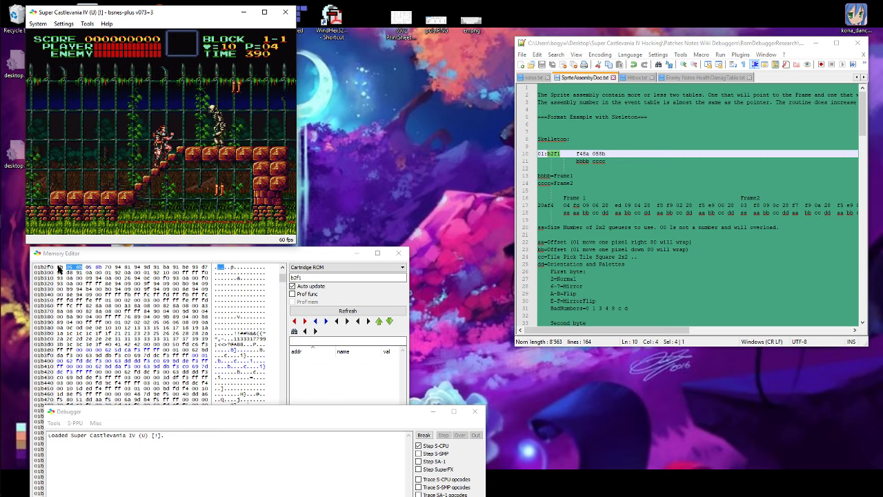
# - Reload Super Castlevania IV (U) [!].smc, restore save state 1 and move the player up the stairs toward the skeleton
pyautogui.click(40, 25)
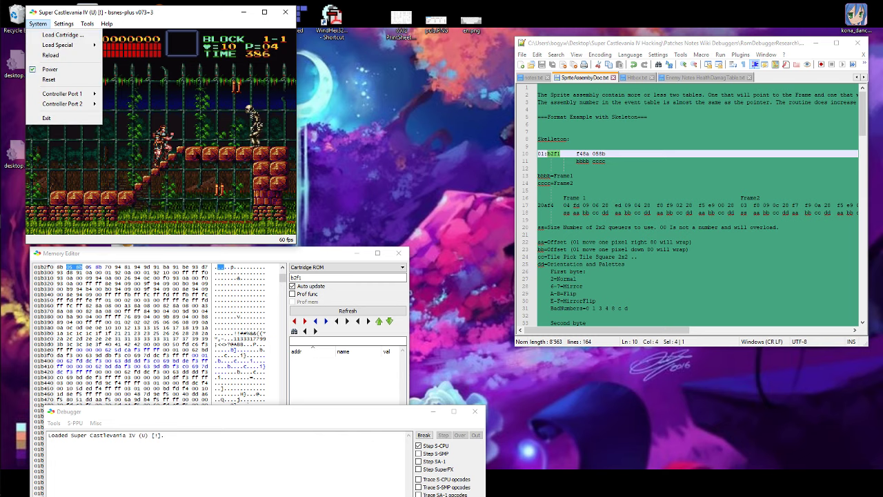
pyautogui.click(128, 262)
pyautogui.click(38, 24)
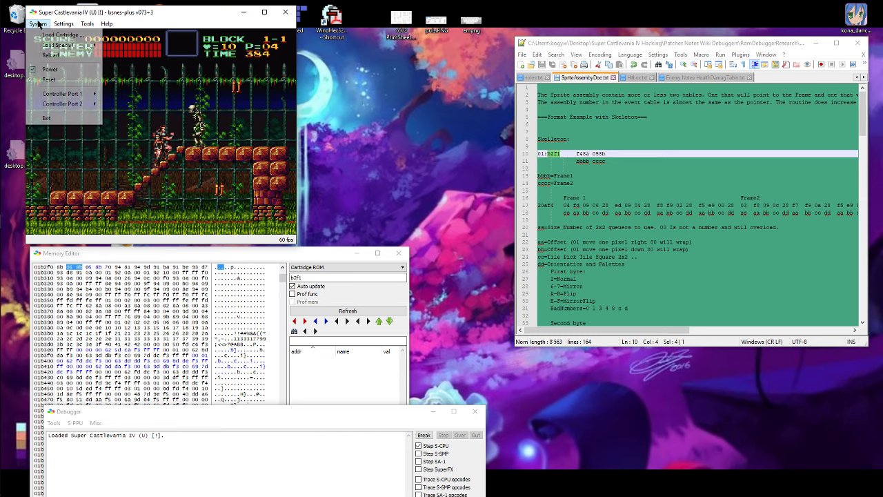
pyautogui.click(52, 35)
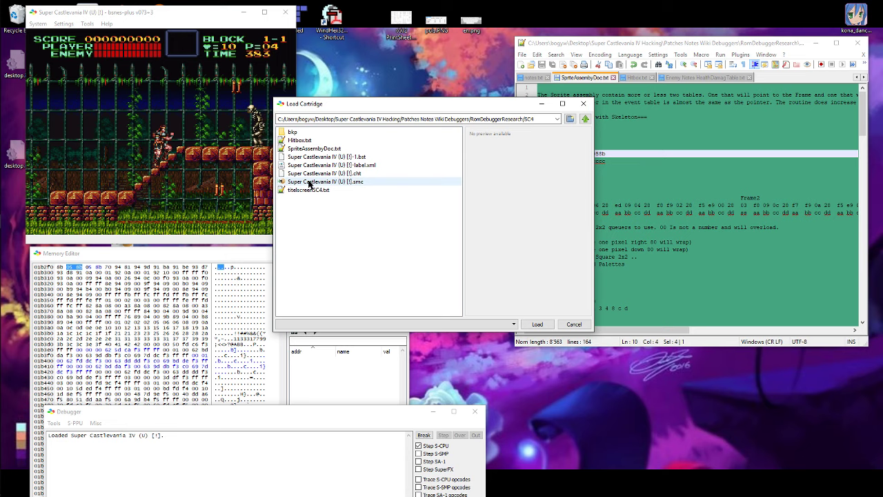
pyautogui.doubleClick(334, 183)
pyautogui.press('F1')
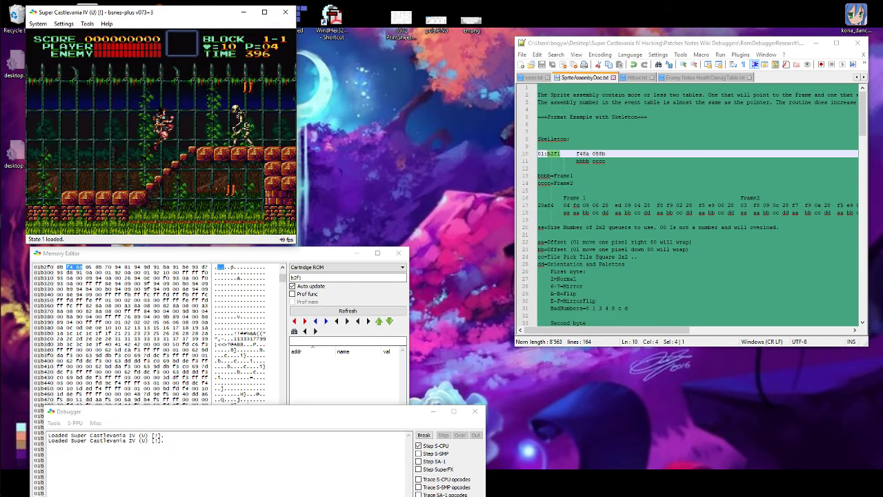
pyautogui.press('Right')
pyautogui.press('Up')
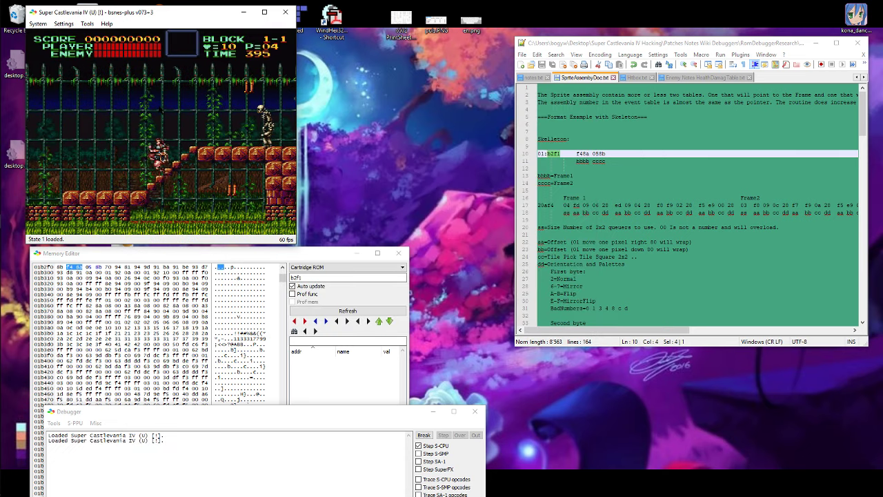
# - Copy the skeleton's frame 2 pointer bytes 05 8b over its frame 1 pointer at 01b2f1
pyautogui.click(87, 269)
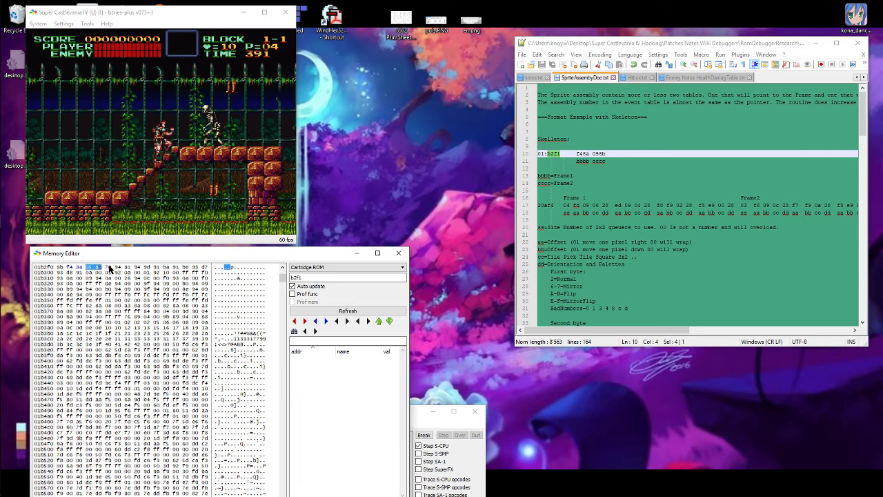
pyautogui.hotkey('ctrl', 'c')
pyautogui.click(68, 268)
pyautogui.hotkey('ctrl', 'v')
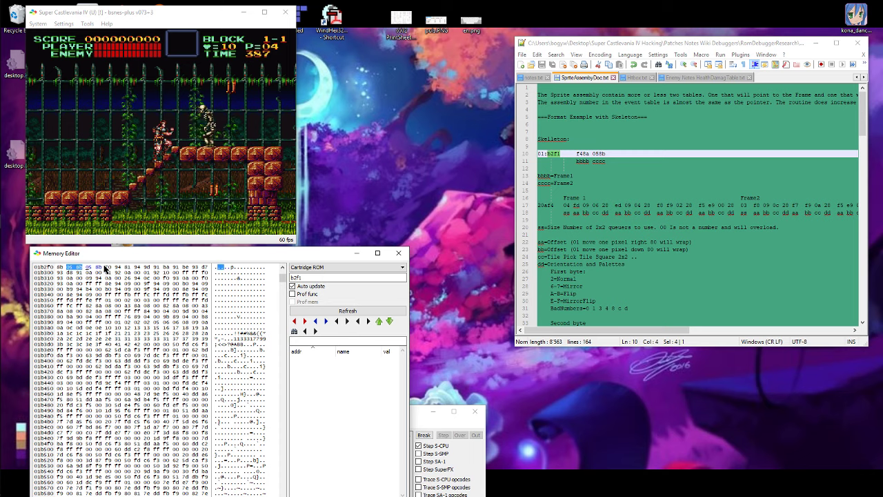
# - Overwrite the skeleton's frame 2 pointer at 01b2f3 with the bytes 70 94 copied from the following pointer
pyautogui.click(107, 269)
pyautogui.hotkey('ctrl', 'v')
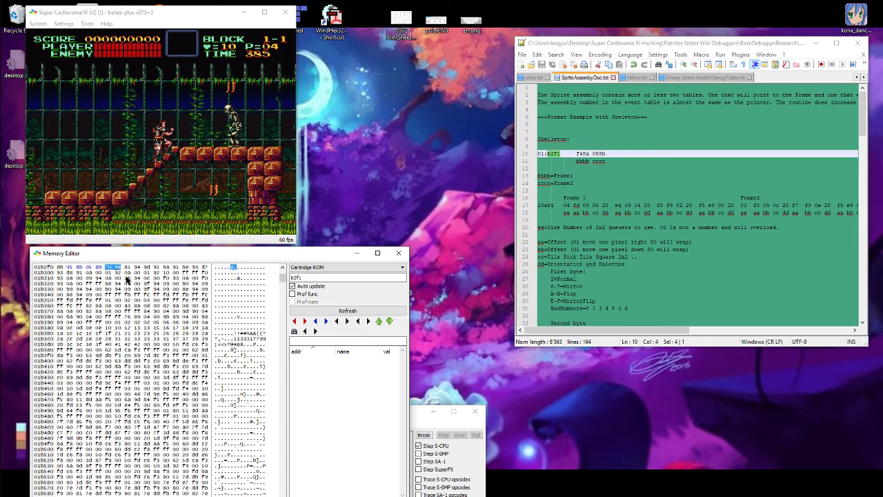
pyautogui.click(88, 269)
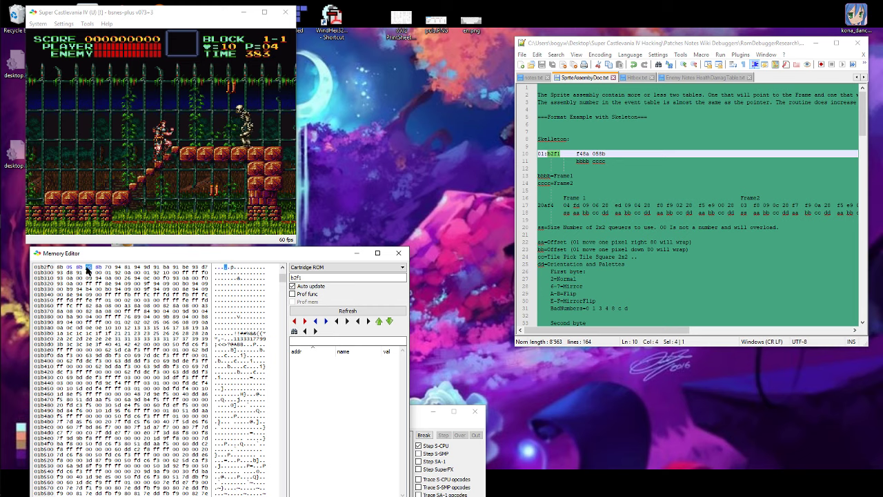
pyautogui.hotkey('ctrl', 'v')
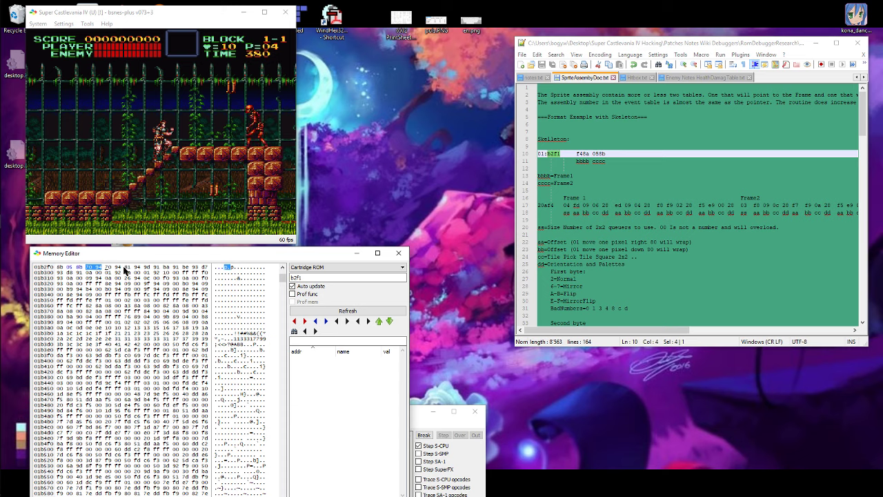
pyautogui.click(109, 269)
pyautogui.hotkey('ctrl', 'v')
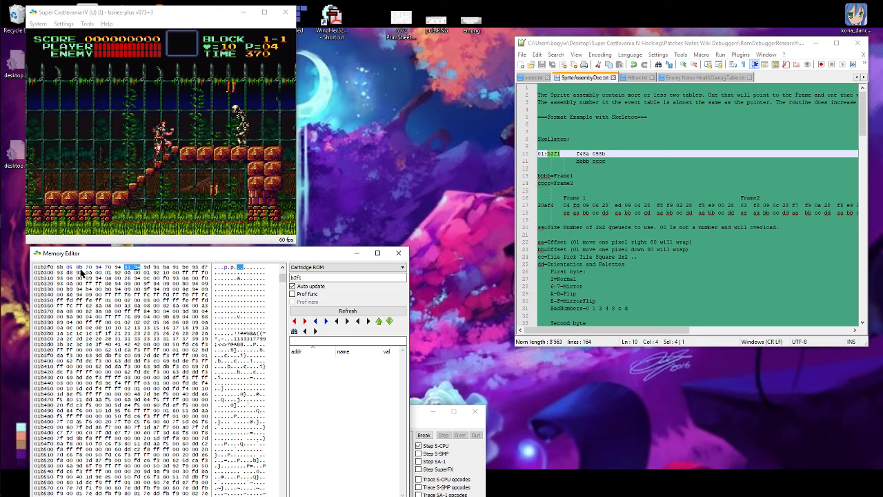
pyautogui.moveTo(69, 266); pyautogui.dragTo(103, 267)
pyautogui.click(108, 272)
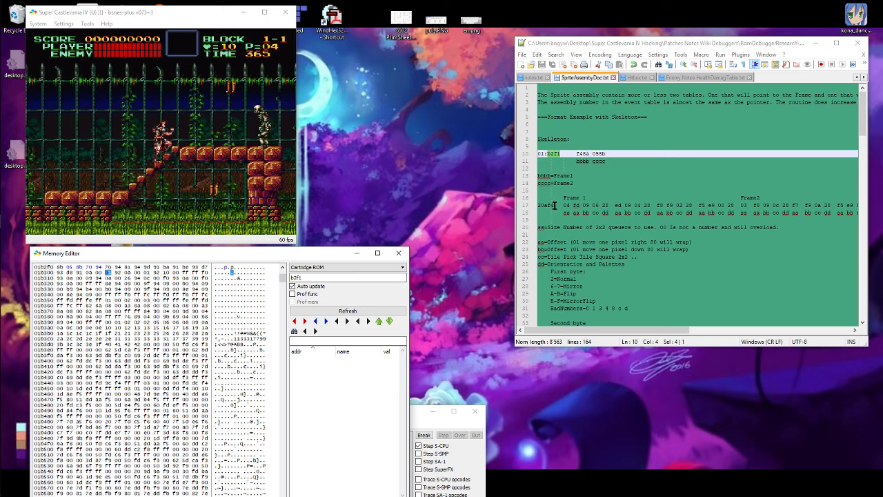
# - Switch the Memory Editor to the S-CPU bus, go to the start of memory and move its window up over the game
pyautogui.moveTo(554, 205); pyautogui.dragTo(538, 205)
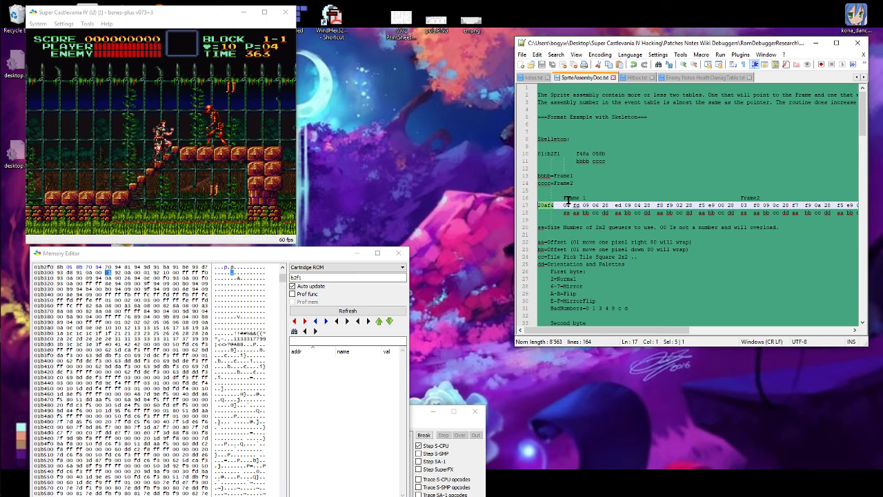
pyautogui.click(337, 267)
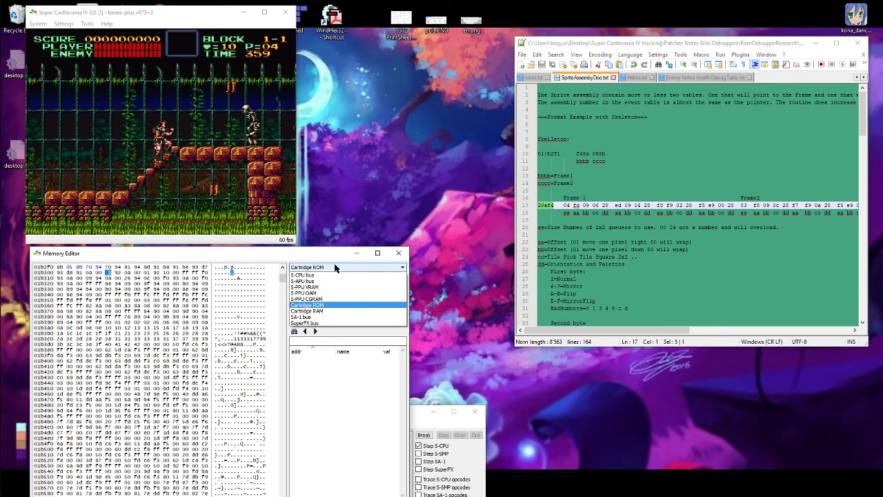
pyautogui.click(324, 275)
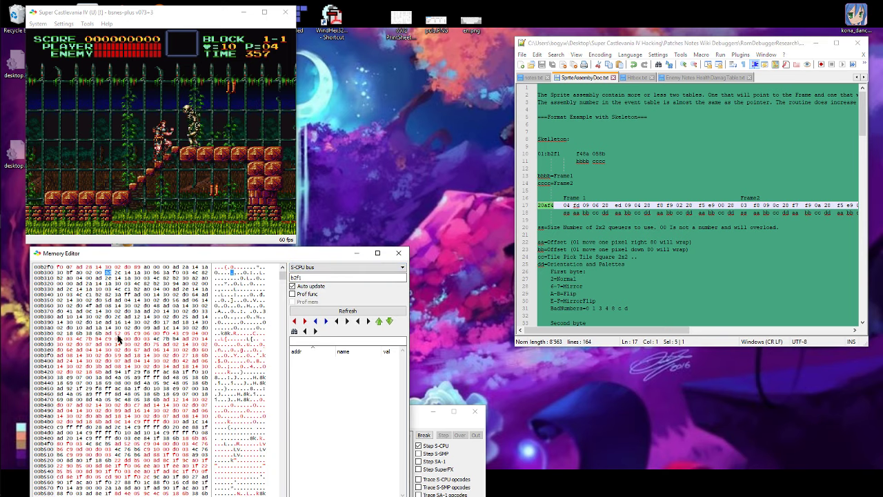
pyautogui.moveTo(283, 277); pyautogui.dragTo(276, 247)
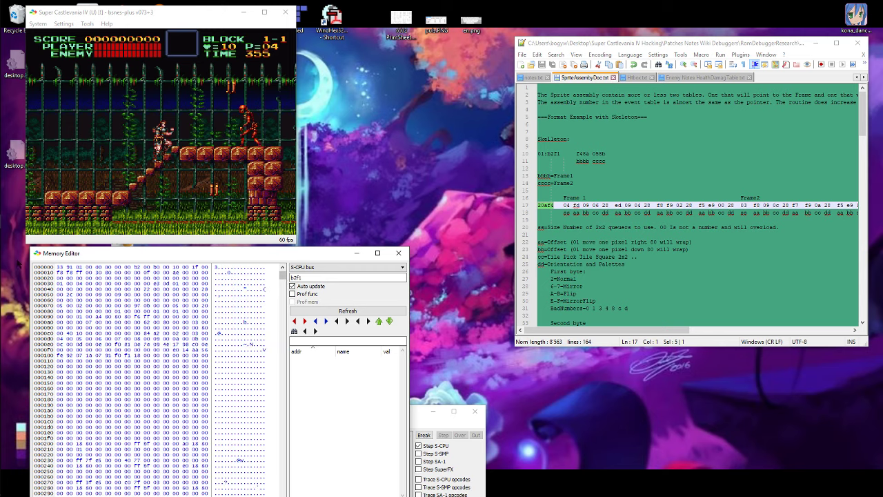
pyautogui.scroll(-3, 98, 331)
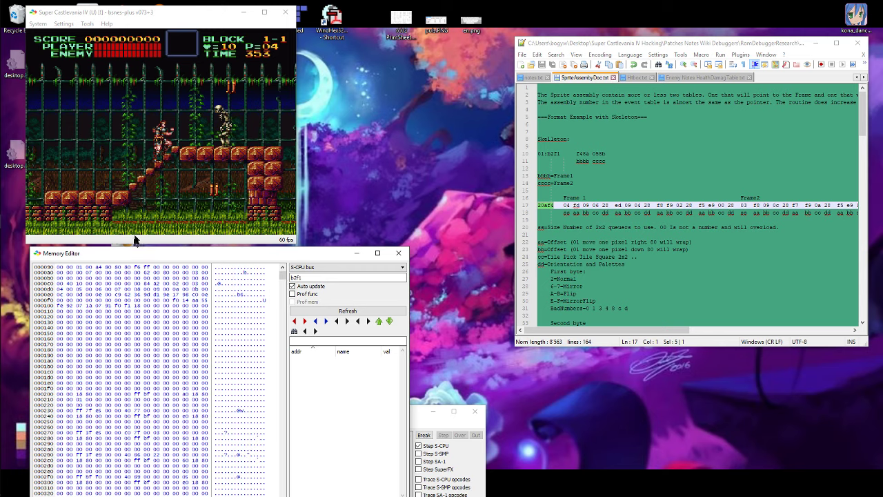
pyautogui.moveTo(135, 253); pyautogui.dragTo(144, 157)
# - Locate the enemy event data in RAM and highlight the blocks 000580–0005BF and 0005C0–0005FF
pyautogui.scroll(-20, 97, 281)
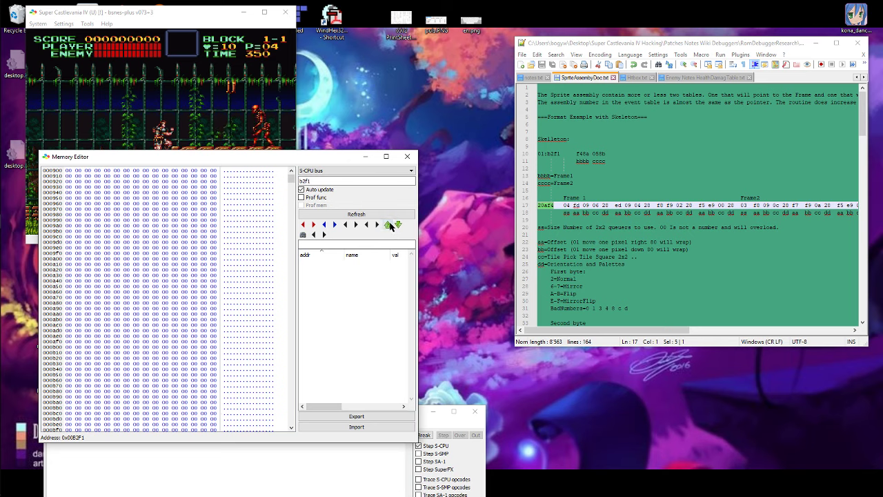
pyautogui.scroll(-19, 120, 290)
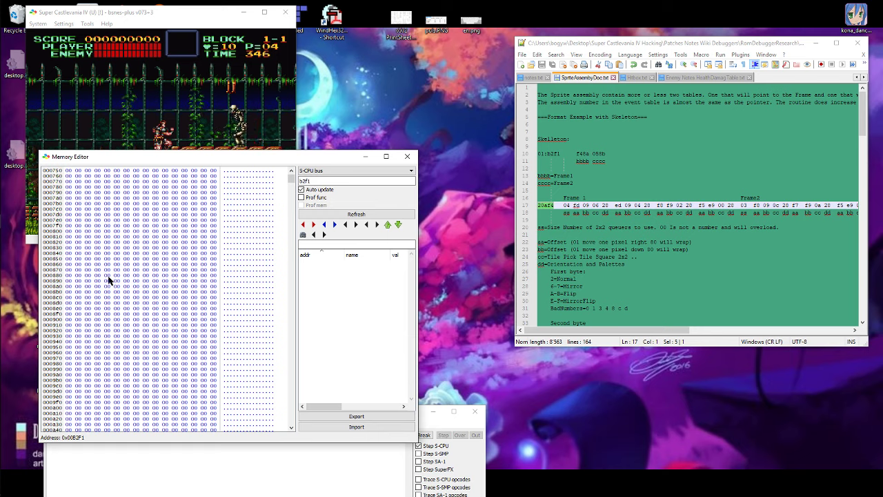
pyautogui.scroll(20, 110, 280)
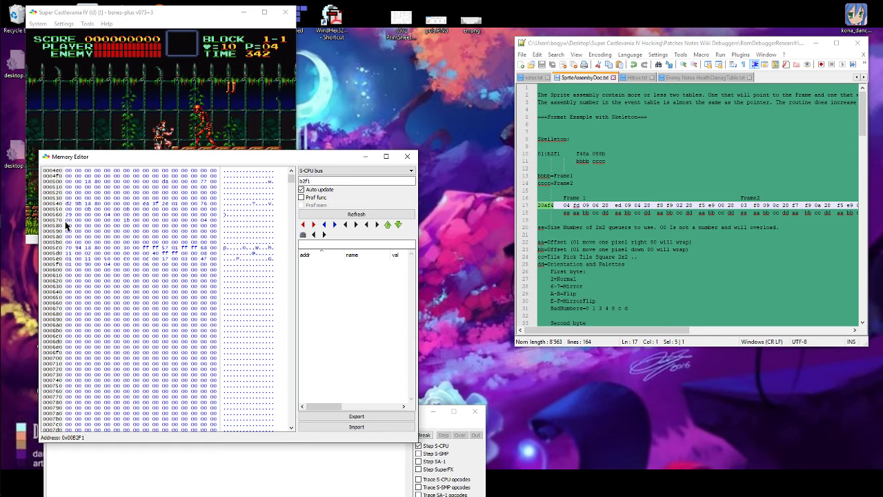
pyautogui.moveTo(67, 226); pyautogui.dragTo(218, 242)
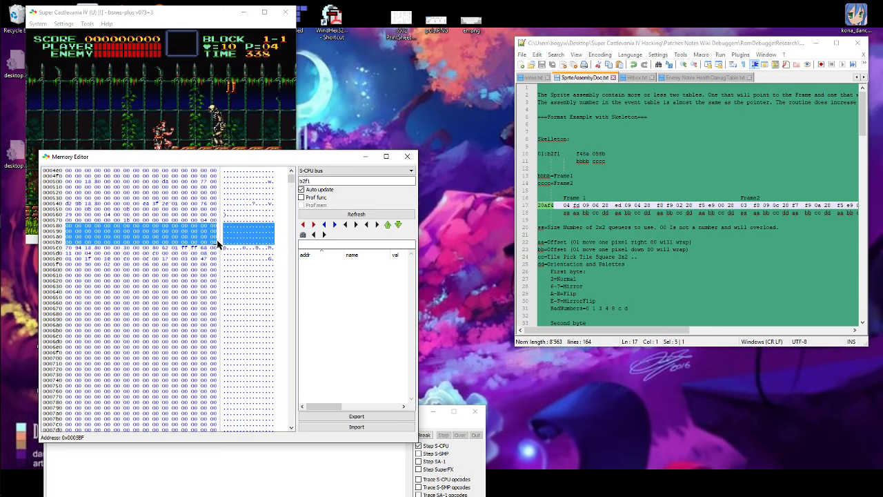
pyautogui.moveTo(66, 249); pyautogui.dragTo(218, 269)
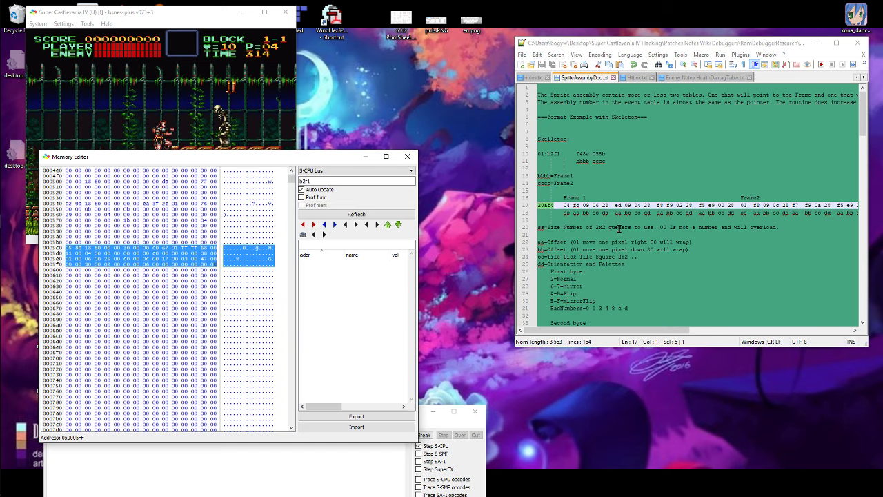
# - Review the assembly routine listed under "ASM Form EventAssembly to Frame" in the SpriteAssemblyDoc notes
pyautogui.scroll(-20, 616, 221)
pyautogui.scroll(16, 616, 220)
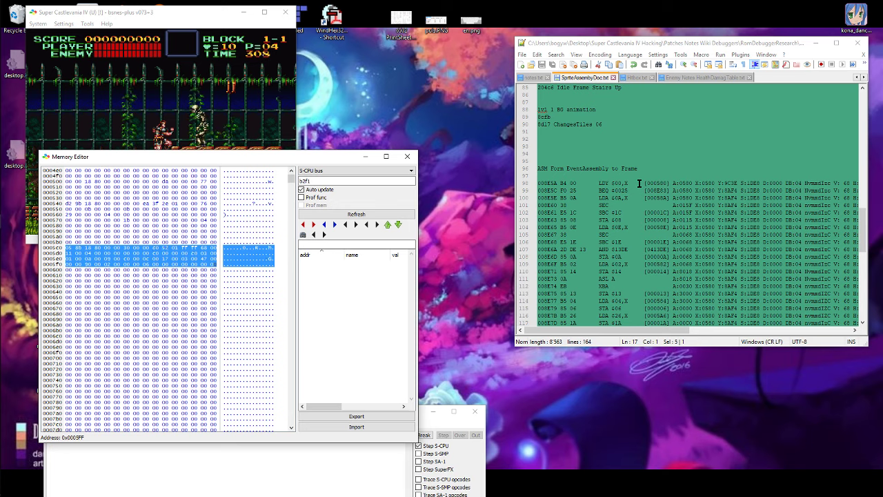
pyautogui.scroll(-7, 650, 197)
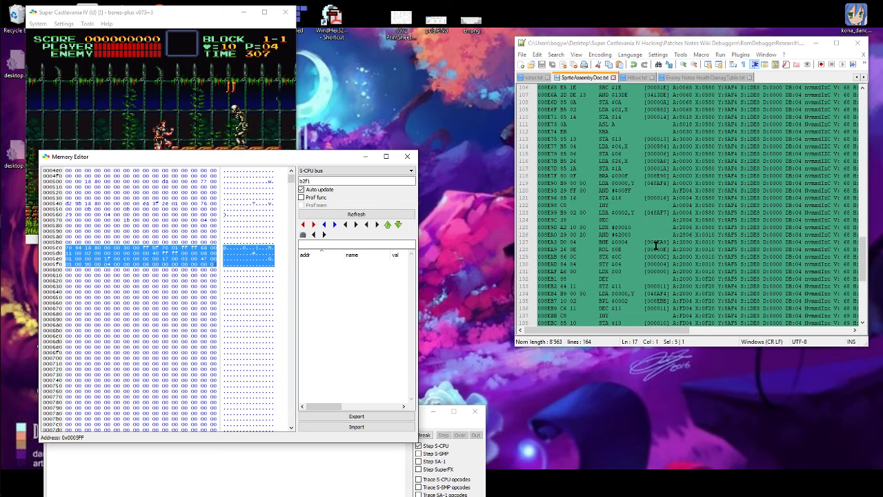
pyautogui.scroll(-2, 652, 214)
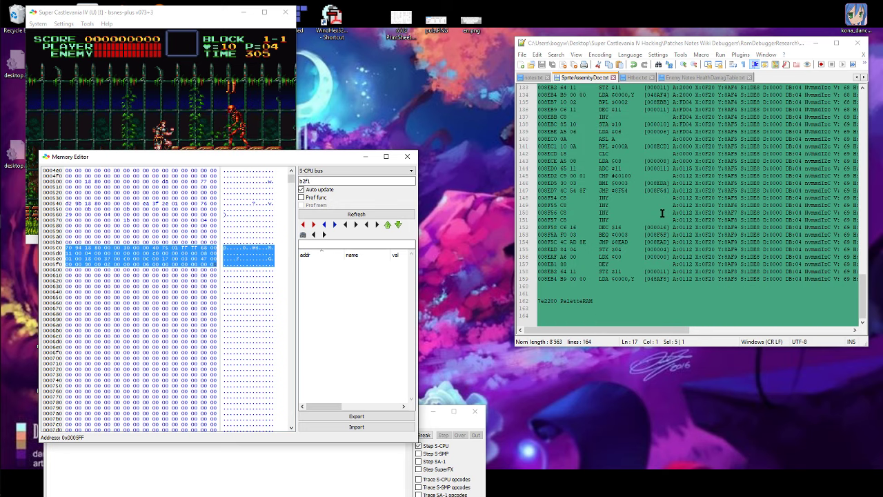
pyautogui.scroll(1, 517, 225)
pyautogui.scroll(5, 259, 190)
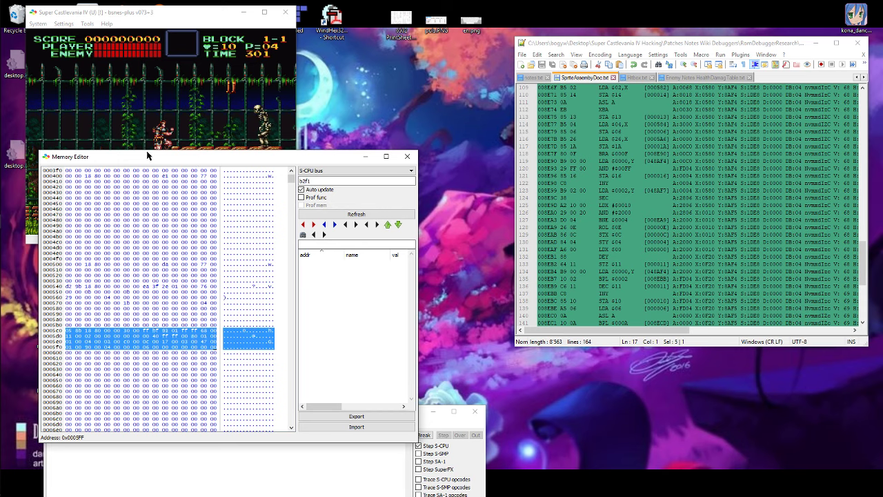
# - Switch the Memory Editor back to Cartridge ROM and look through the other enemy assembly addresses in the notes
pyautogui.click(331, 171)
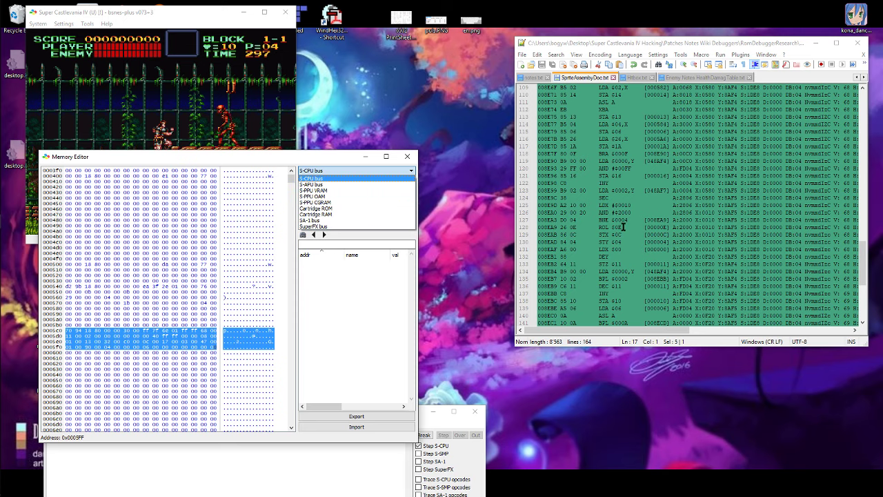
pyautogui.scroll(18, 623, 227)
pyautogui.scroll(5, 623, 227)
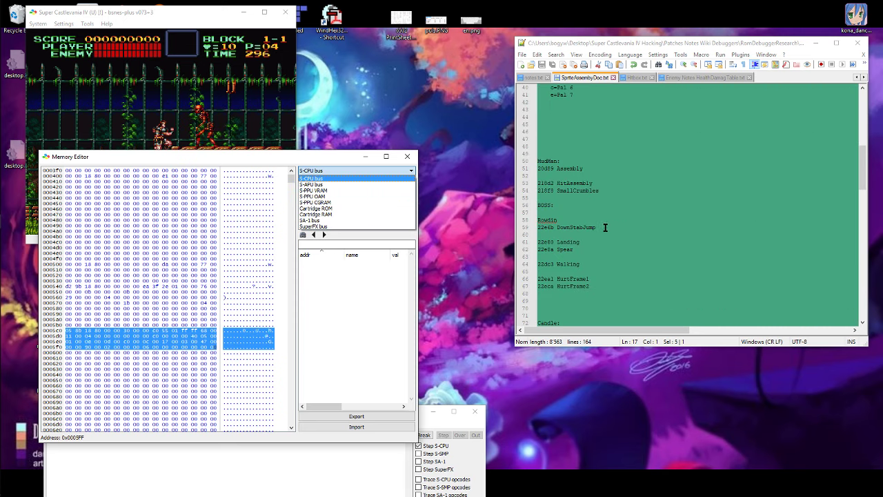
pyautogui.click(322, 209)
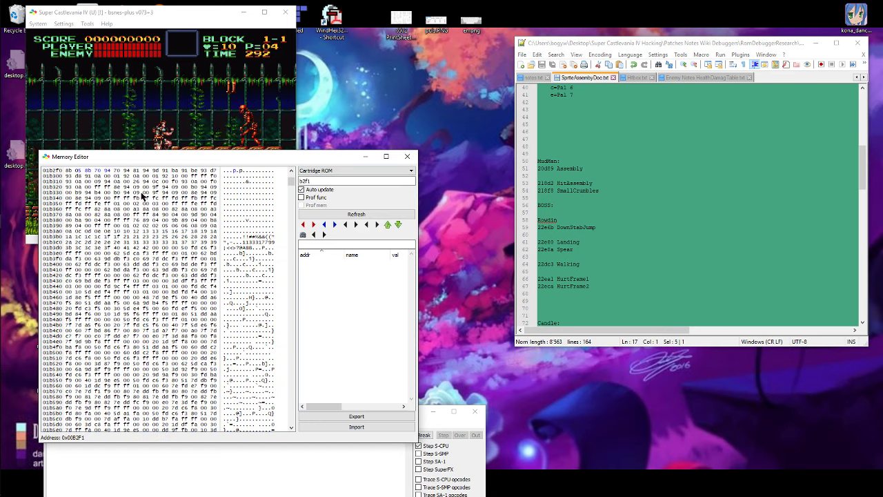
# - Copy the skeleton frame address 20af4 from the notes, jump to it in the Cartridge ROM and select its first byte
pyautogui.scroll(13, 563, 182)
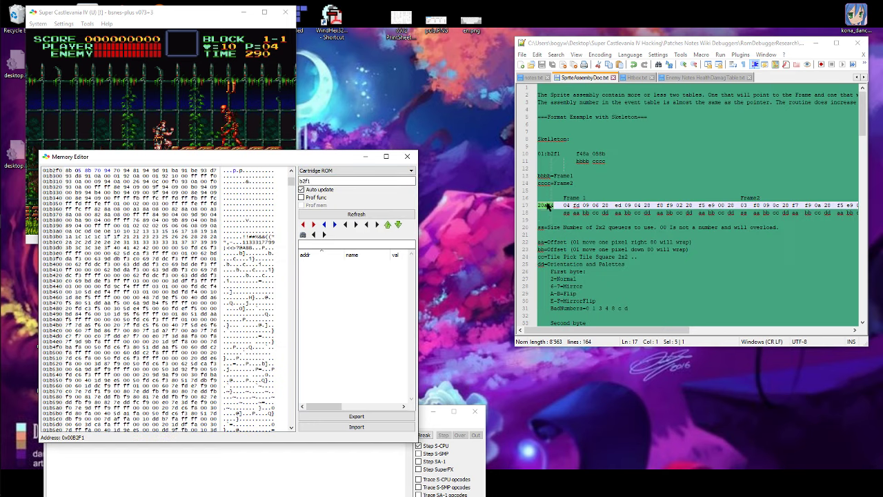
pyautogui.click(553, 205)
pyautogui.moveTo(554, 205); pyautogui.dragTo(538, 205)
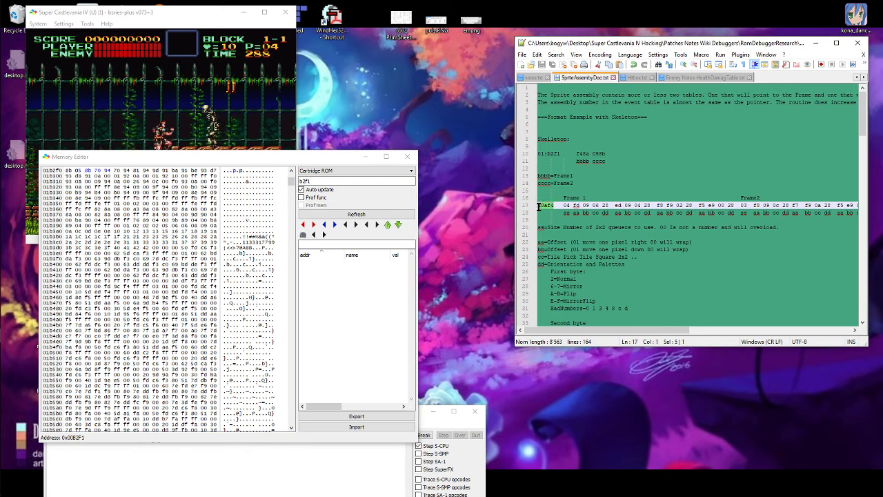
pyautogui.hotkey('ctrl', 'c')
pyautogui.moveTo(336, 180); pyautogui.dragTo(270, 180)
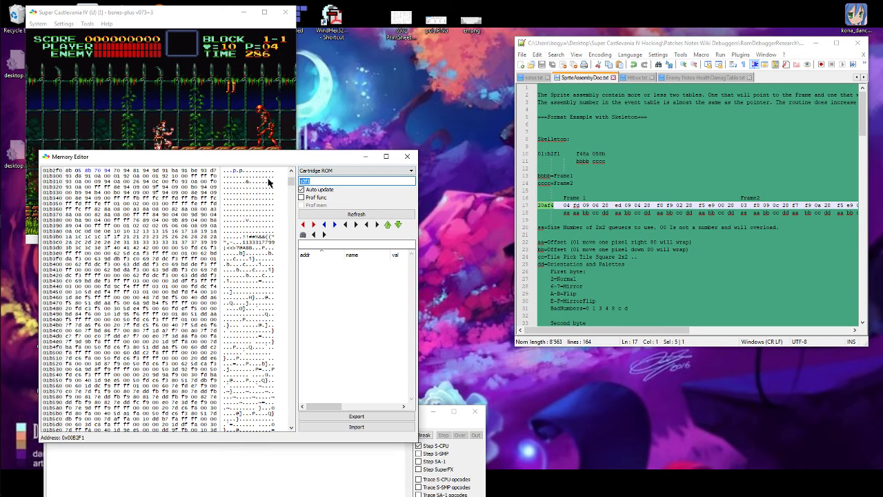
pyautogui.hotkey('ctrl', 'v')
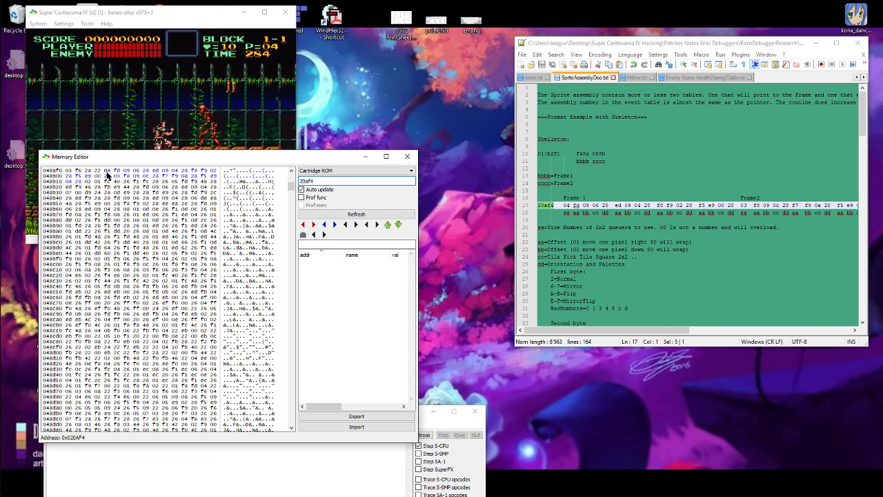
pyautogui.click(115, 173)
pyautogui.scroll(1, 128, 221)
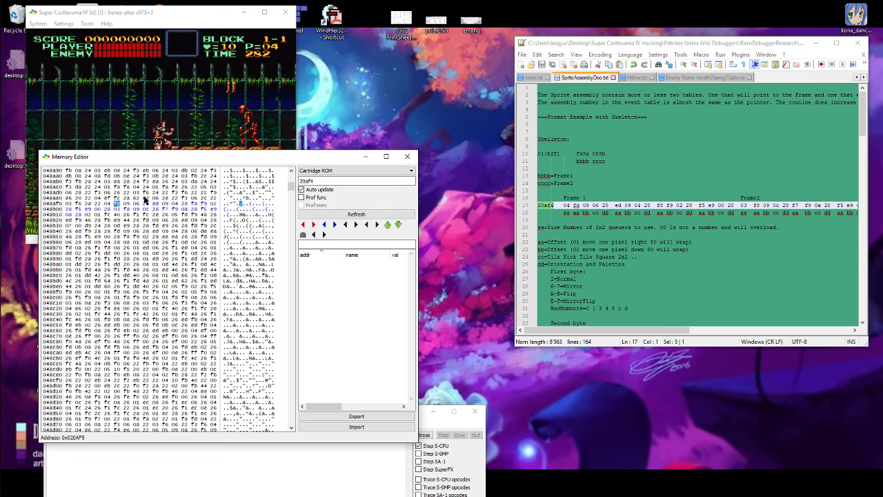
pyautogui.click(108, 203)
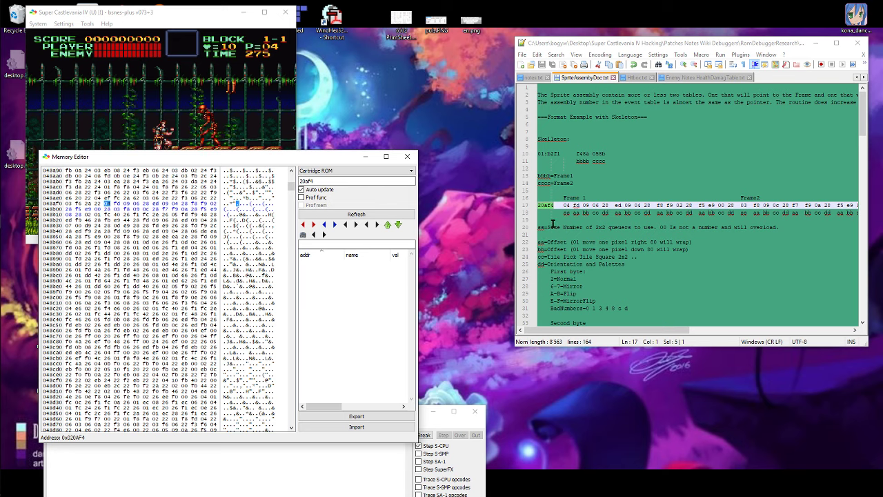
# - Highlight the size definition in the notes and try setting the skeleton's frame 1 size byte at 20AF4 to 01
pyautogui.moveTo(555, 227); pyautogui.dragTo(650, 227)
pyautogui.click(235, 161)
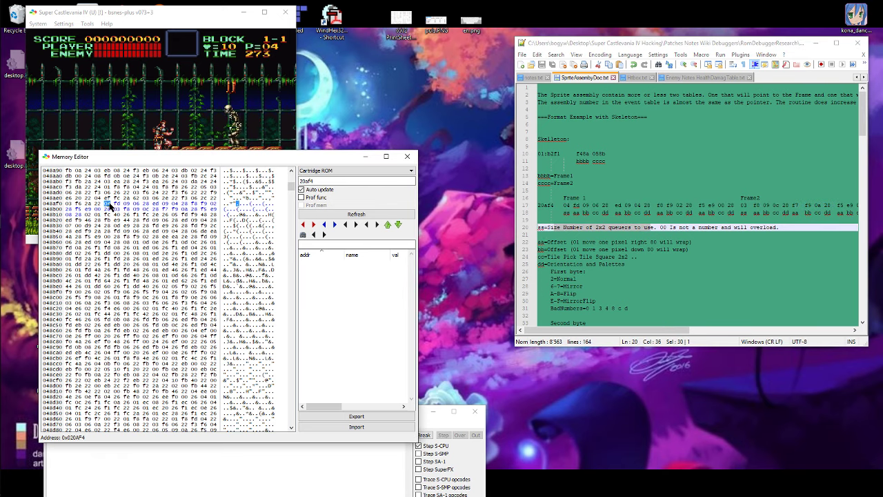
pyautogui.press('Right')
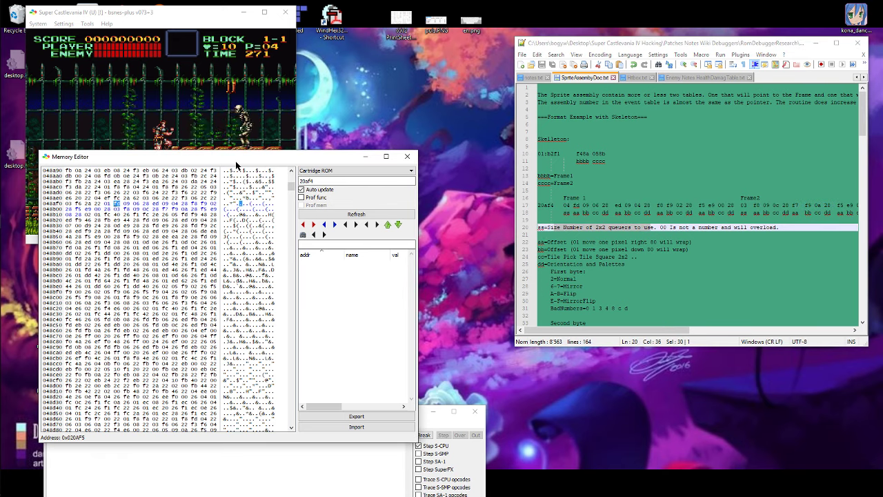
pyautogui.press('Left')
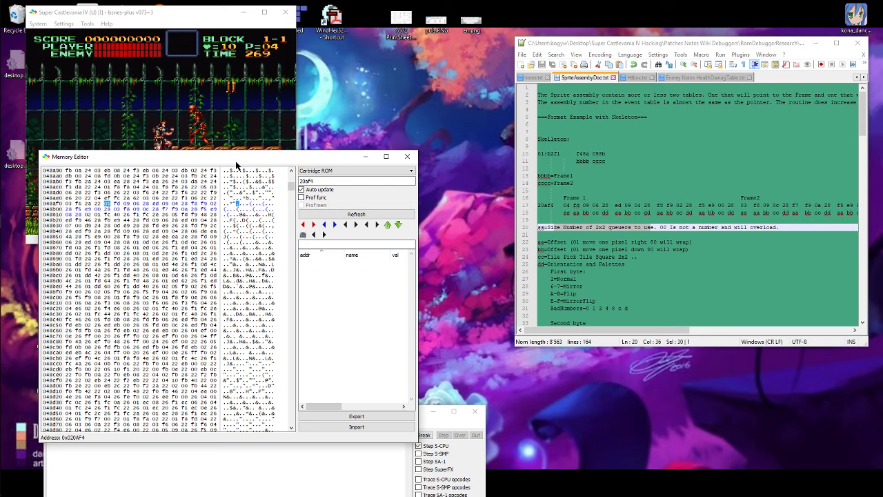
pyautogui.click(177, 203)
pyautogui.press('Right')
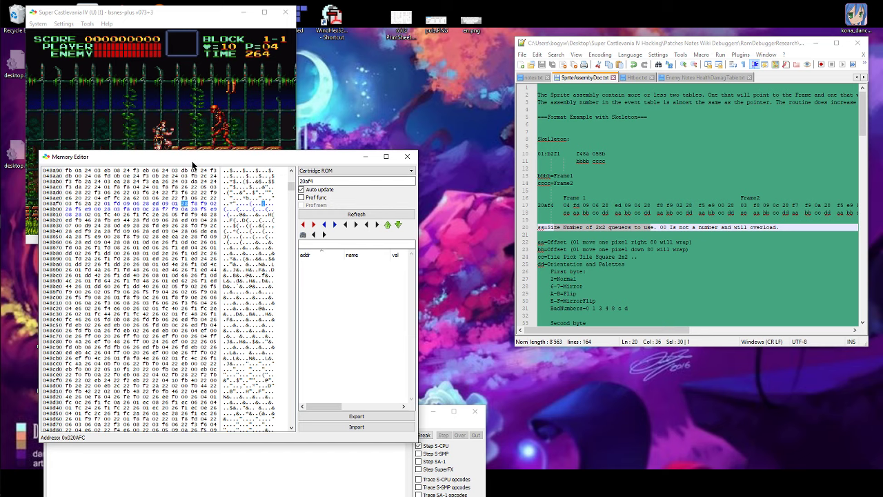
# - Reload the cartridge file Super Castlevania IV (U) [!].smc and load quick state 1
pyautogui.click(38, 24)
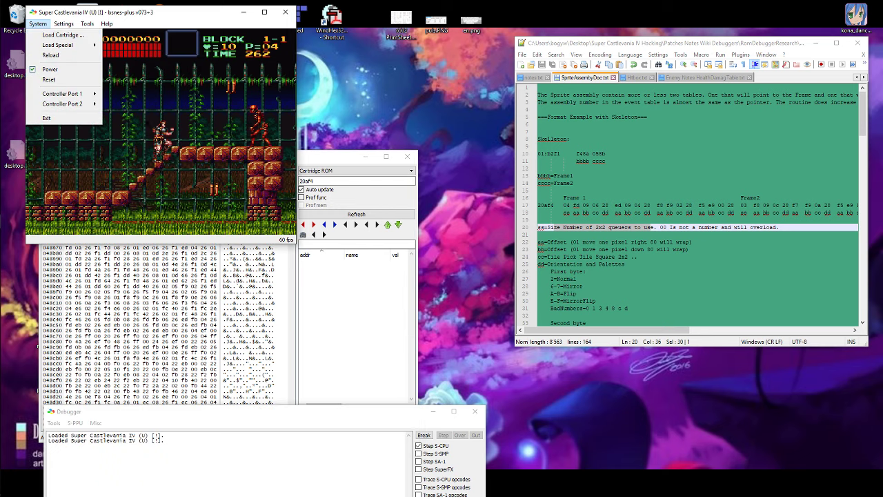
pyautogui.click(45, 36)
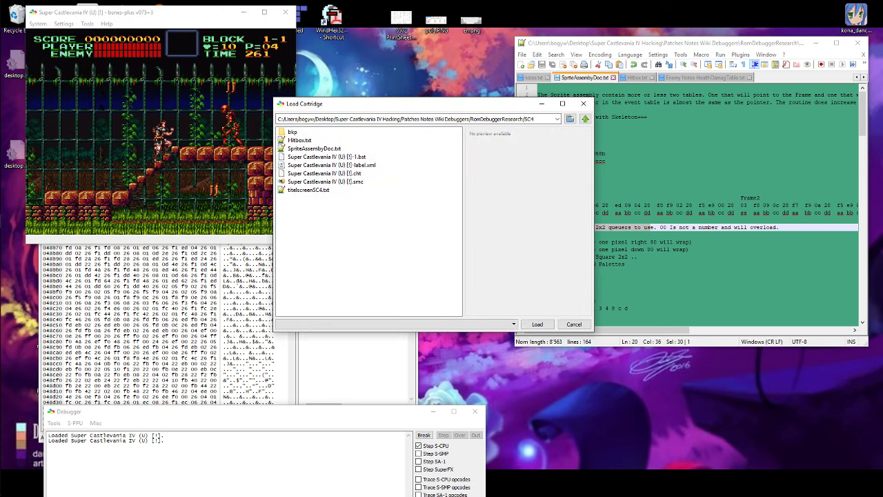
pyautogui.doubleClick(295, 181)
pyautogui.press('F1')
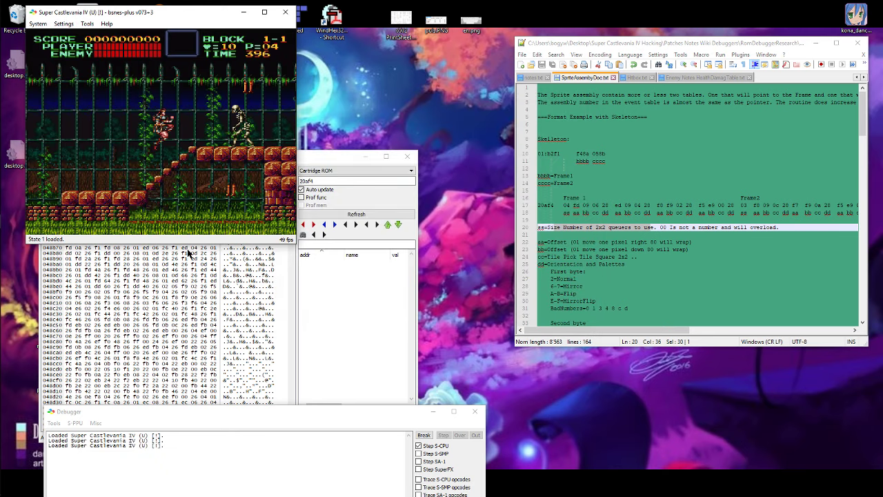
# - Select the frame 1 size byte at 20AF4 again and move the Memory Editor window clear of the skeleton in the game
pyautogui.click(188, 254)
pyautogui.click(181, 103)
pyautogui.press('Right')
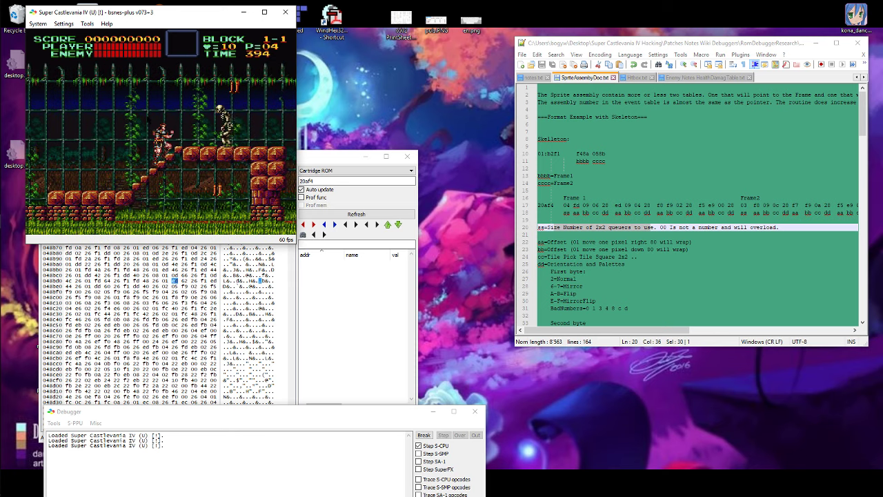
pyautogui.scroll(5, 131, 288)
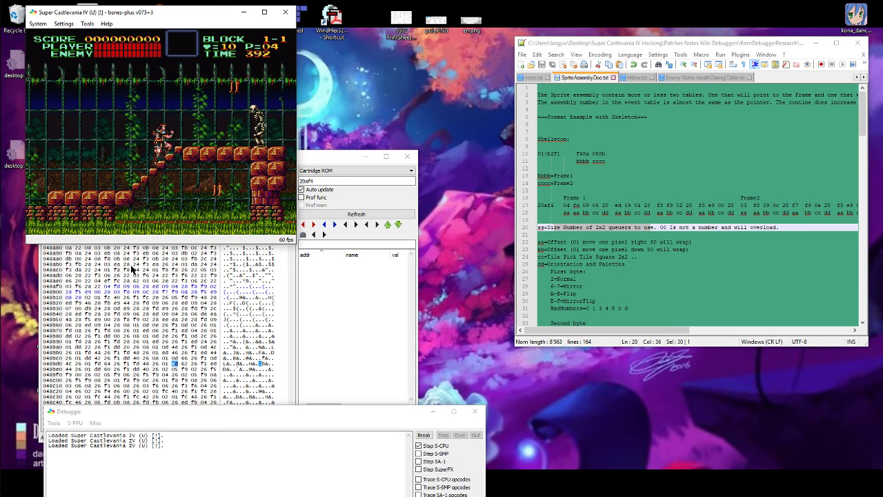
pyautogui.click(107, 285)
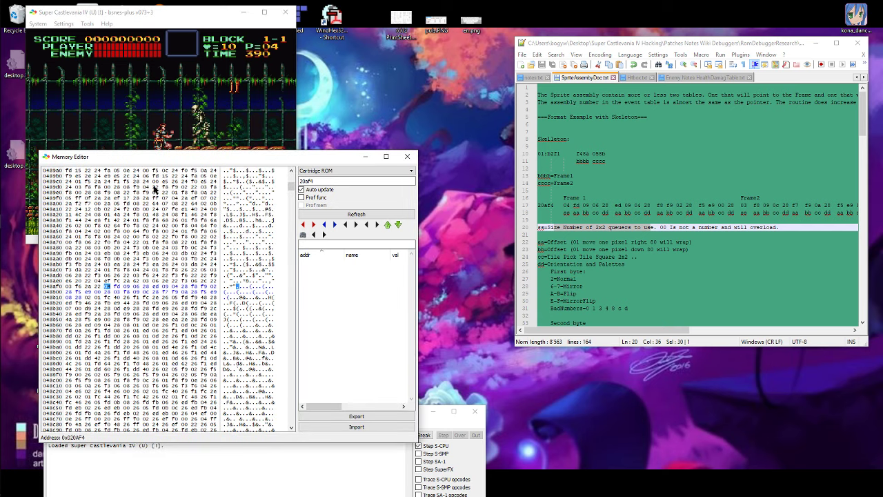
pyautogui.moveTo(168, 158); pyautogui.dragTo(158, 176)
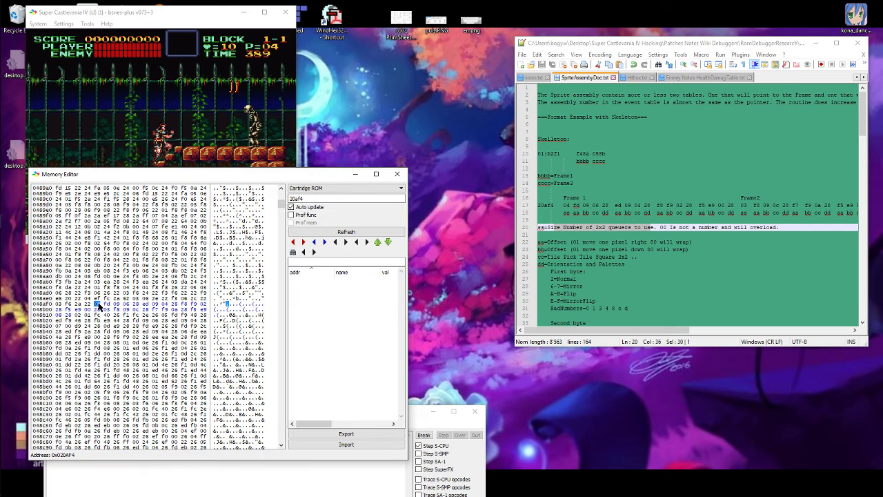
# - Try sizes 01 and 05 in the frame 1 size byte at 20AF4, restoring it to 04 after each
pyautogui.write('01')
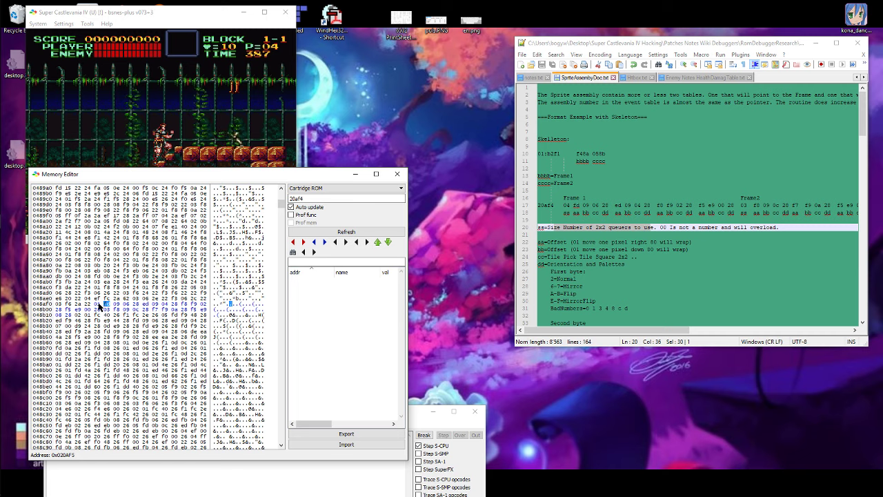
pyautogui.click(98, 304)
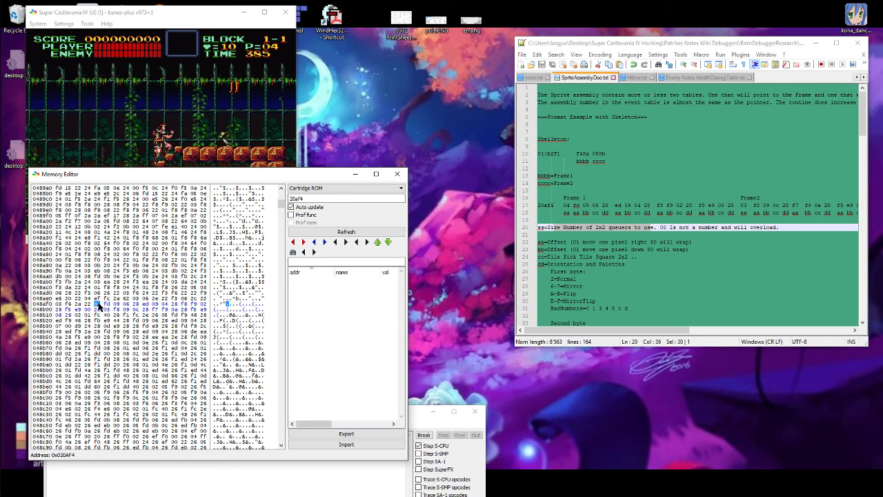
pyautogui.write('04')
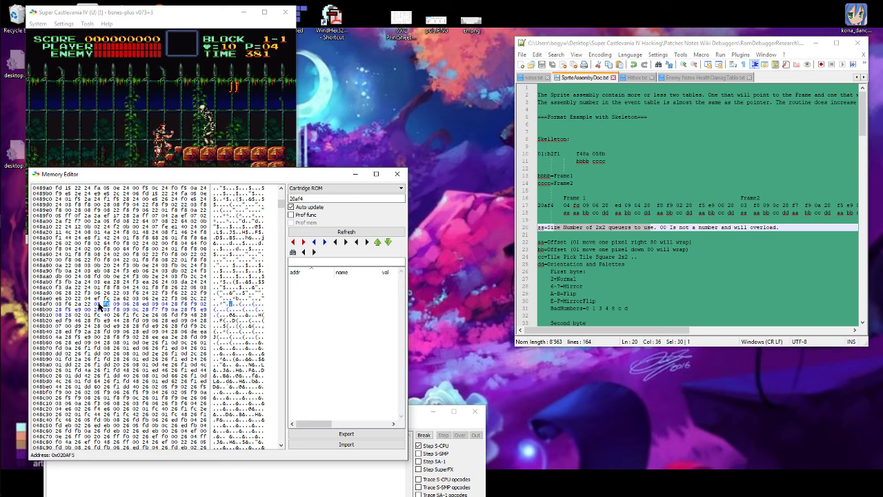
pyautogui.click(98, 303)
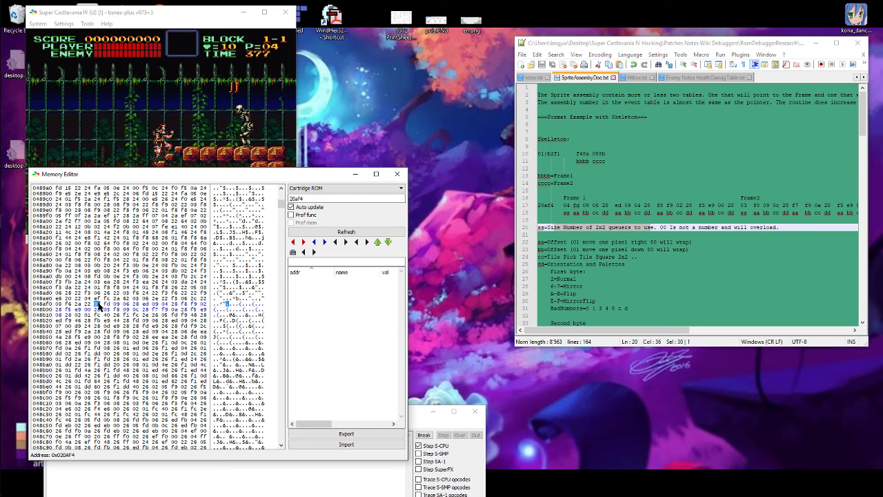
pyautogui.press('Right')
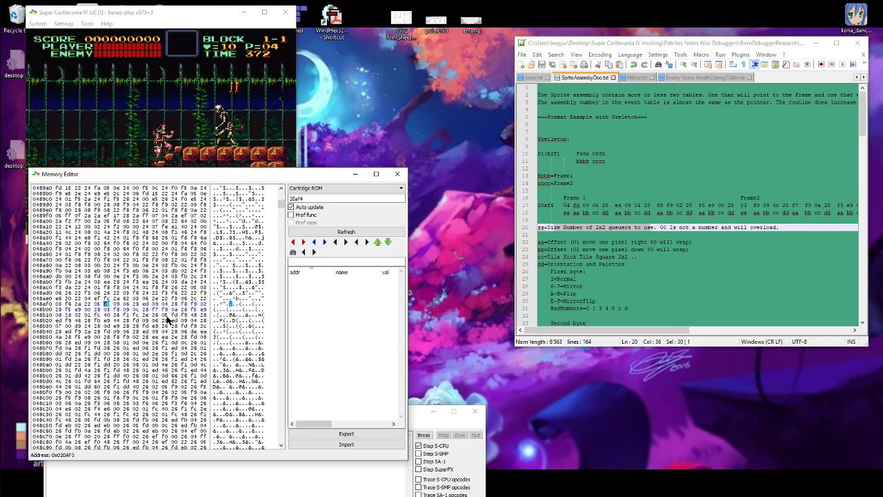
pyautogui.scroll(-1, 126, 268)
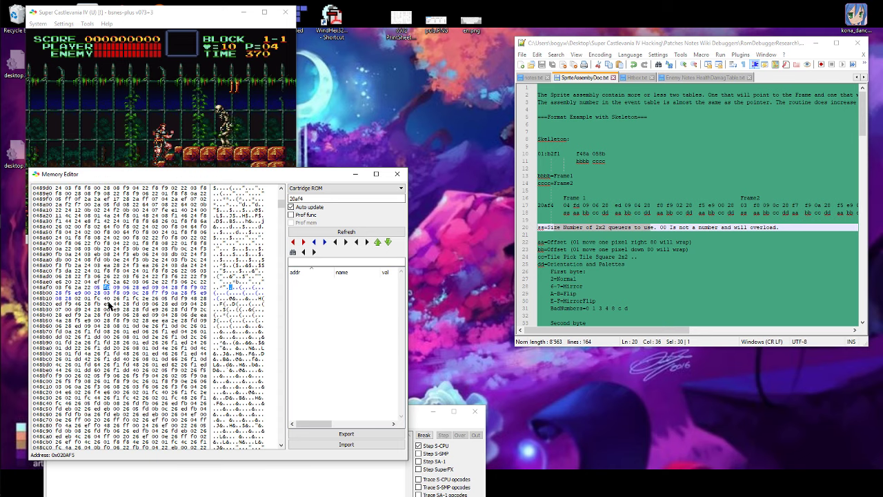
pyautogui.click(98, 288)
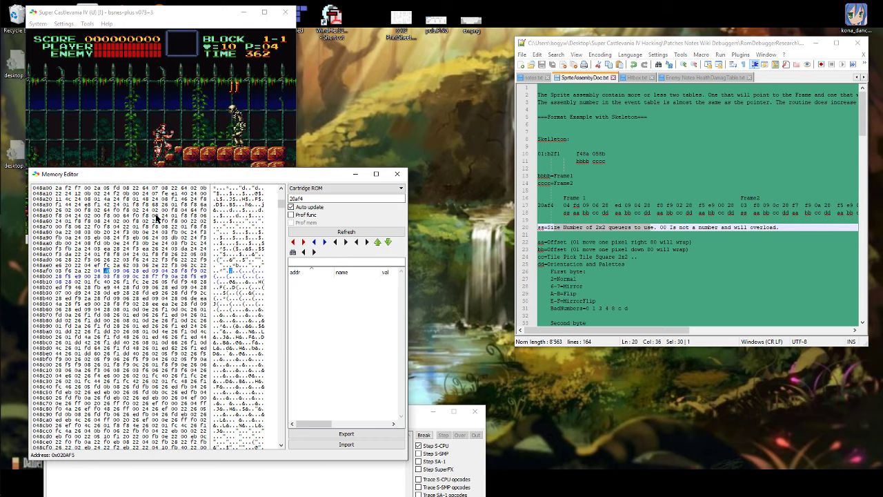
pyautogui.scroll(-1, 143, 254)
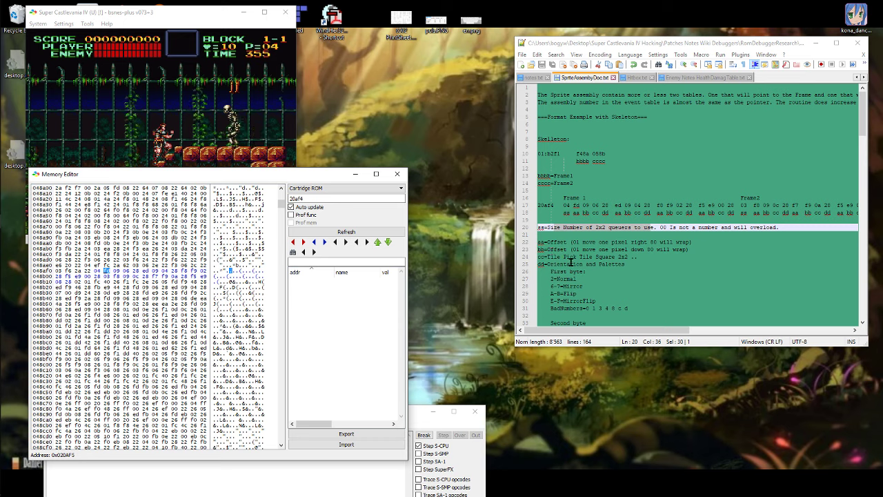
# - Using the offset definitions in the notes, set the first part's vertical offset byte at 20AF6 to c9 and pause the game
pyautogui.click(576, 213)
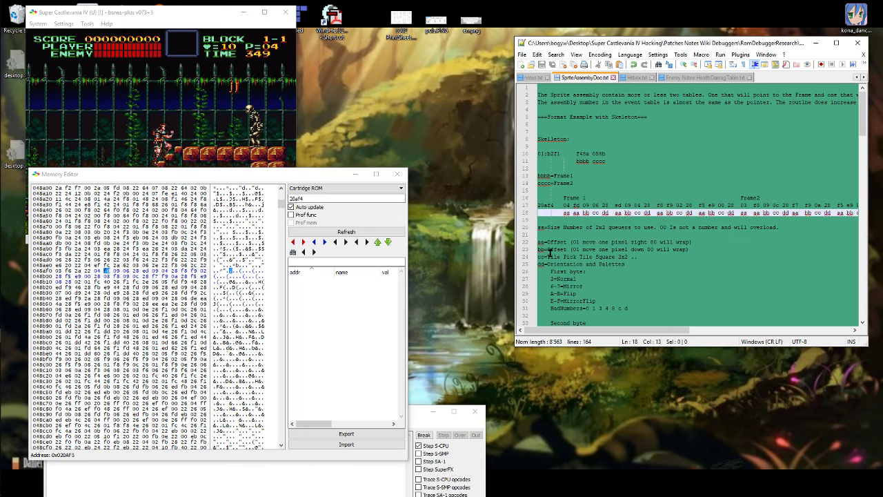
pyautogui.moveTo(564, 242); pyautogui.dragTo(577, 243)
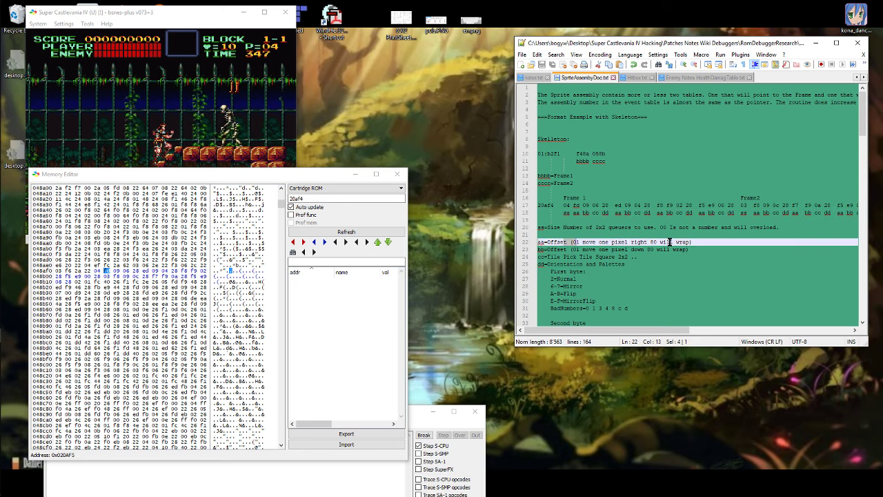
pyautogui.click(108, 274)
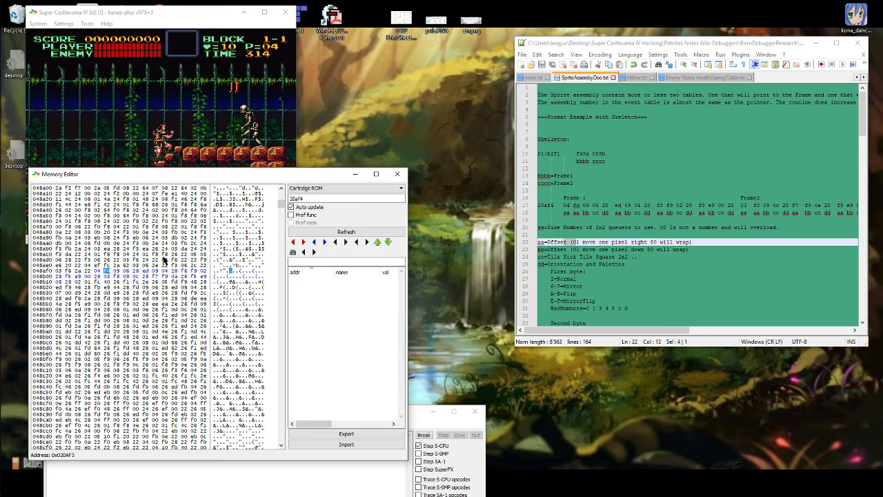
pyautogui.press('Right')
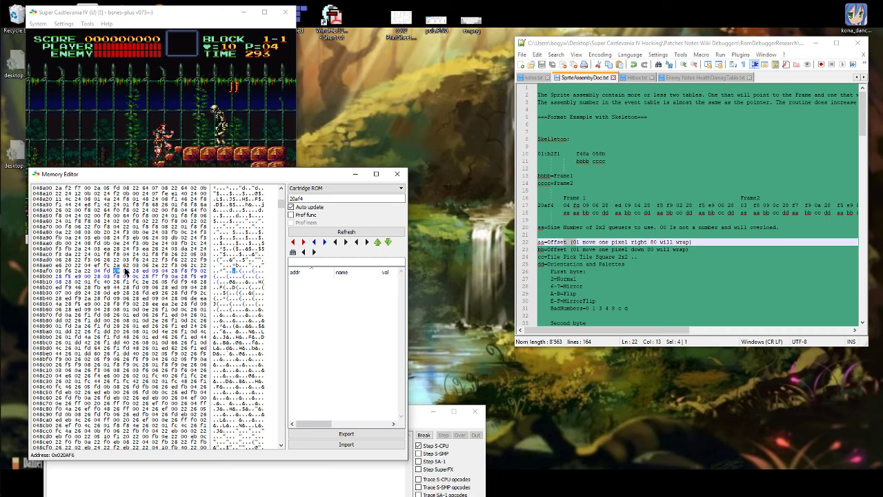
pyautogui.click(163, 103)
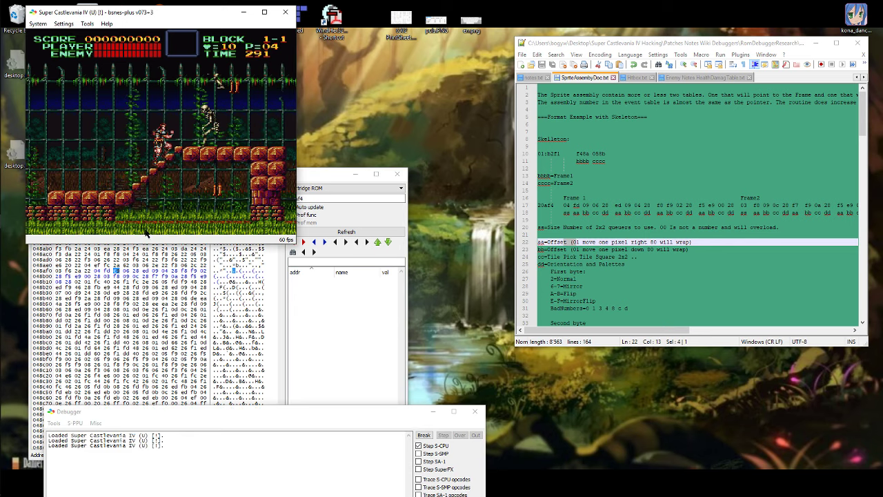
pyautogui.click(309, 178)
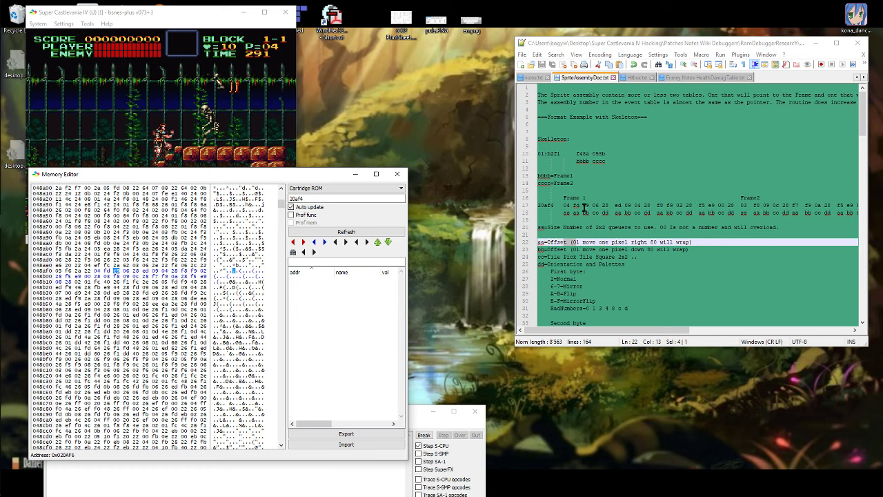
# - Edit the tile and orientation bytes of frame 1's first part, starting at address 20AF7
pyautogui.click(127, 271)
pyautogui.press('Right')
pyautogui.press('Left')
pyautogui.press('Right')
pyautogui.press('Left')
# - Open the Video RAM Viewer from the Debugger, set it to 4 BPP and move it up beside the game
pyautogui.click(87, 23)
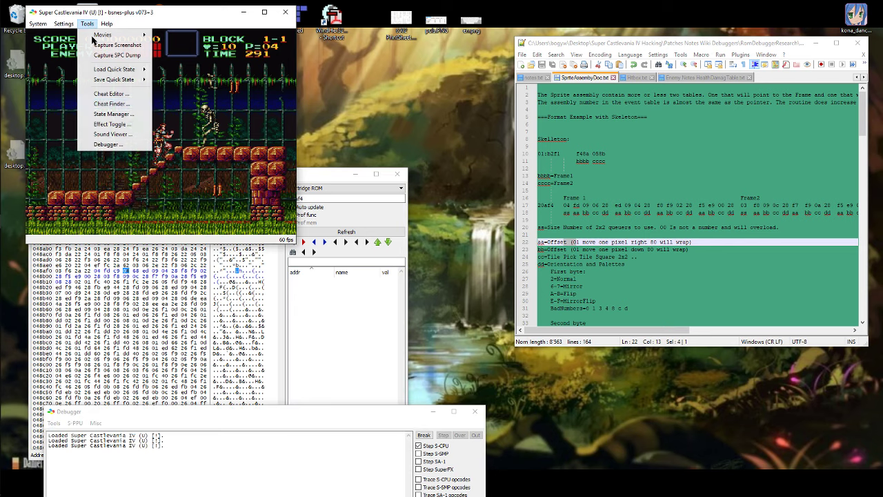
pyautogui.click(219, 465)
pyautogui.click(74, 422)
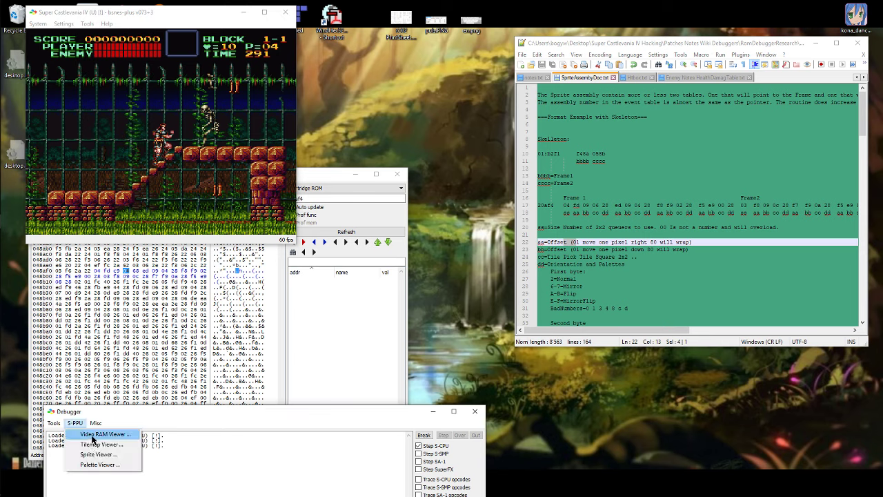
pyautogui.click(96, 434)
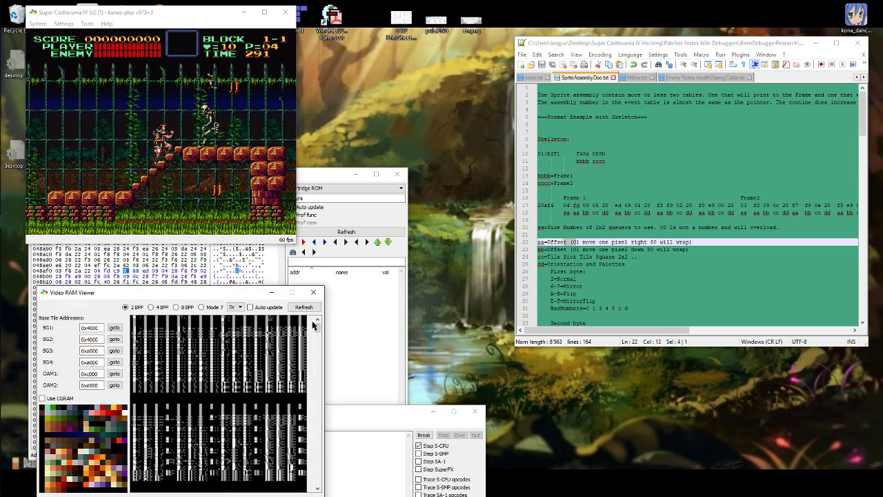
pyautogui.moveTo(165, 295); pyautogui.dragTo(375, 187)
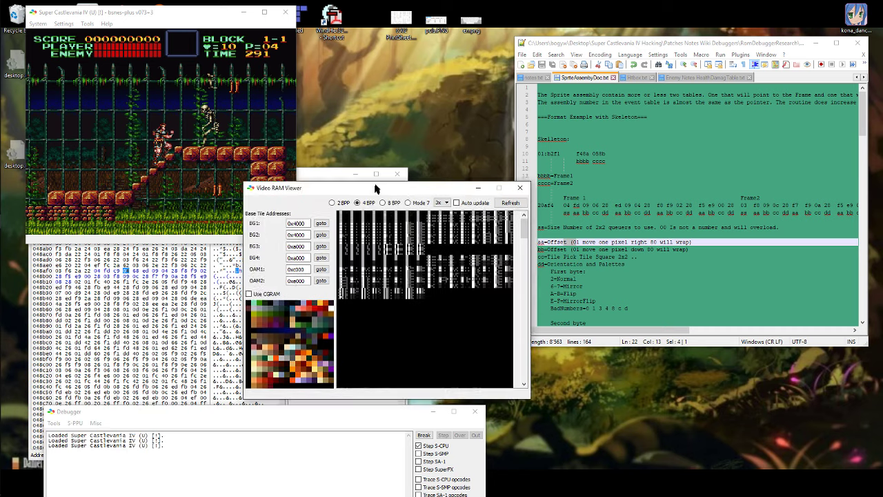
# - Show the tiles with CGRAM colours in the Video RAM Viewer, pick the skeleton's palette row, and place the viewer clear of the memory data
pyautogui.click(253, 290)
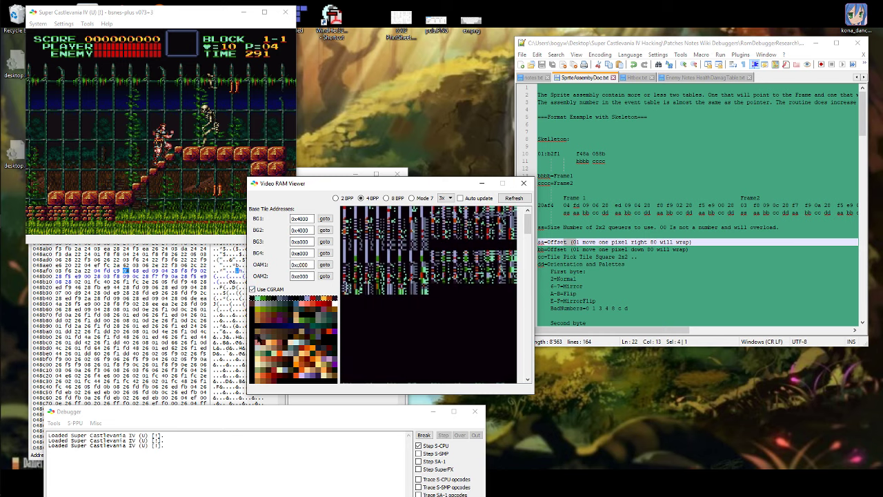
pyautogui.click(281, 353)
pyautogui.scroll(-18, 414, 297)
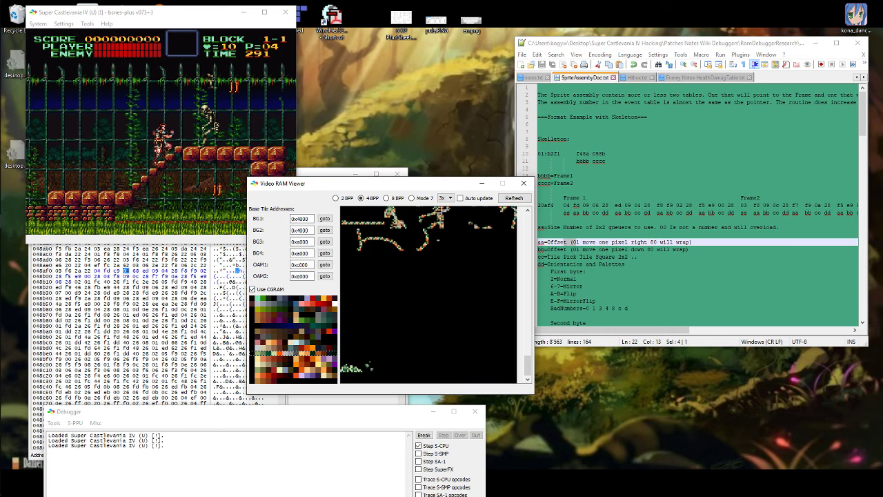
pyautogui.scroll(5, 414, 297)
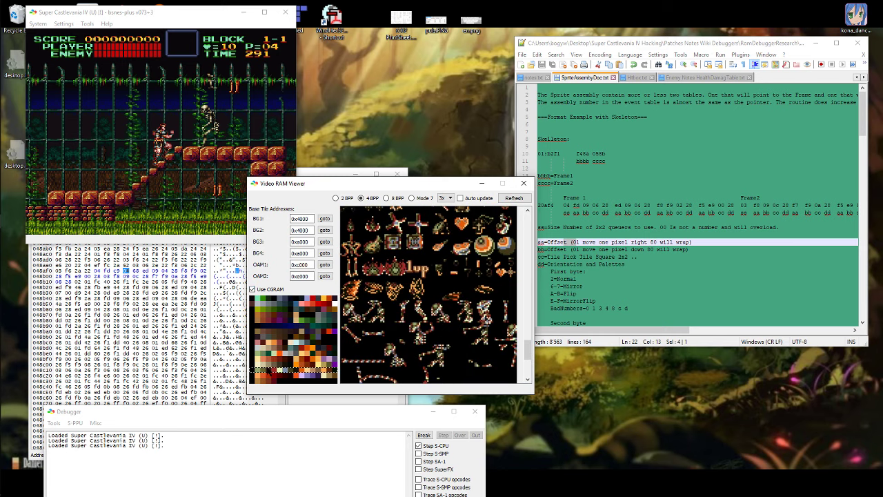
pyautogui.click(269, 364)
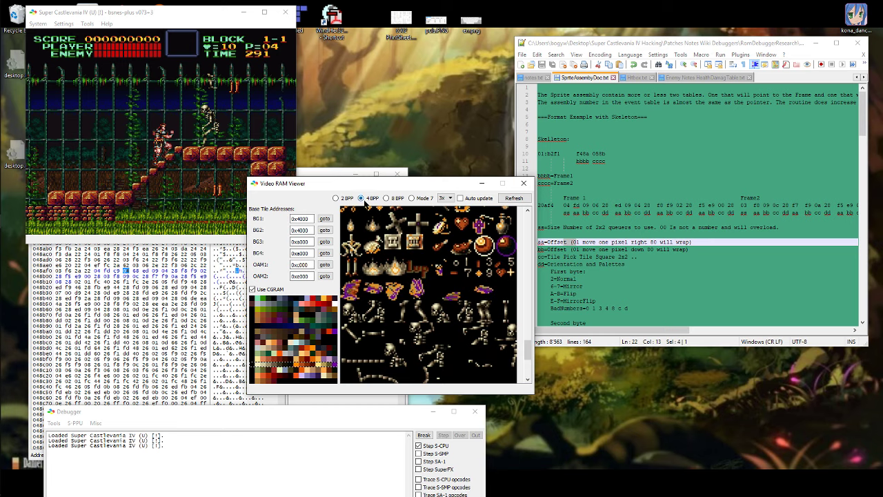
pyautogui.moveTo(360, 188); pyautogui.dragTo(617, 74)
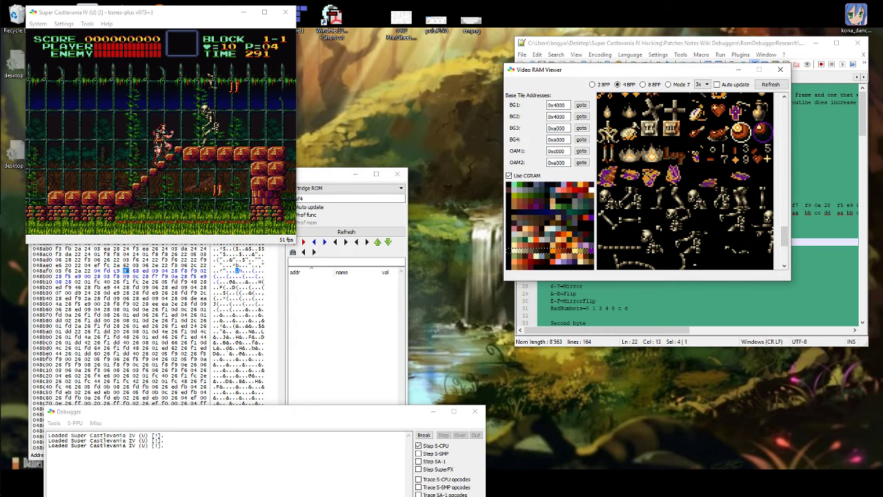
pyautogui.scroll(1, 150, 261)
# - Try tile byte 02 at 20AF7 and orientation byte 28 at 20AF8 for frame 1's first part, consulting the bad numbers in the notes
pyautogui.click(129, 287)
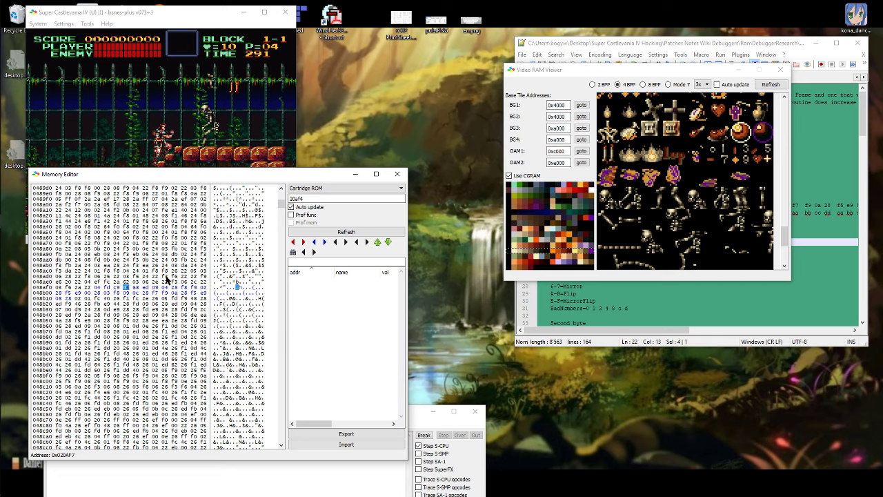
pyautogui.press('Right')
pyautogui.click(127, 287)
pyautogui.press('Right')
pyautogui.click(127, 288)
pyautogui.press('Right')
pyautogui.click(570, 308)
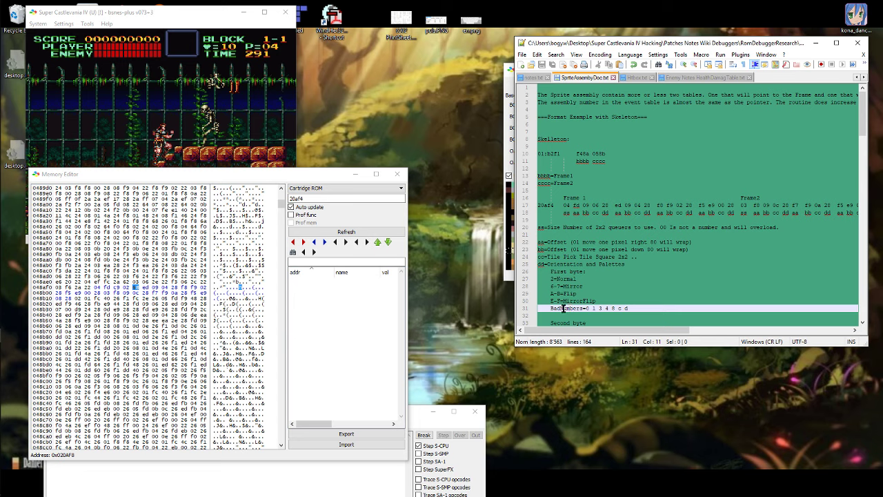
pyautogui.click(134, 289)
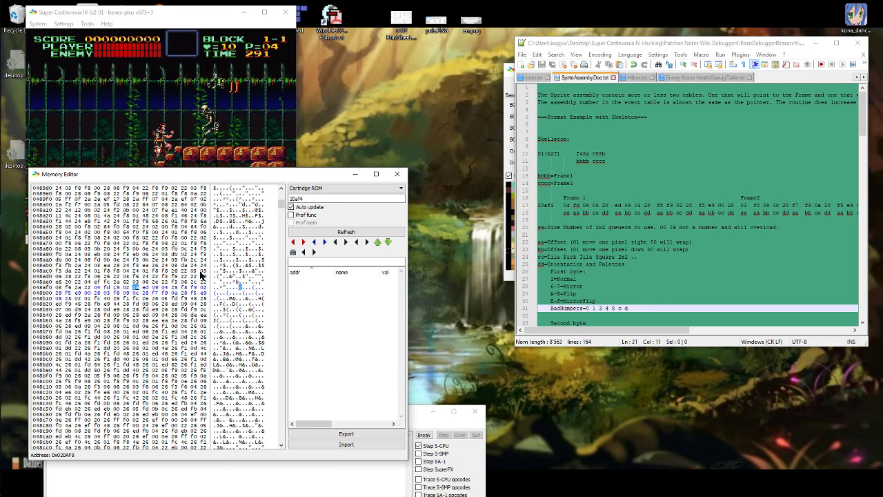
# - Bring the Video RAM Viewer forward as a tile reference and try 24 in the first part's tile byte at 20AF7
pyautogui.click(126, 286)
pyautogui.moveTo(584, 46); pyautogui.dragTo(610, 51)
pyautogui.moveTo(529, 72); pyautogui.dragTo(442, 54)
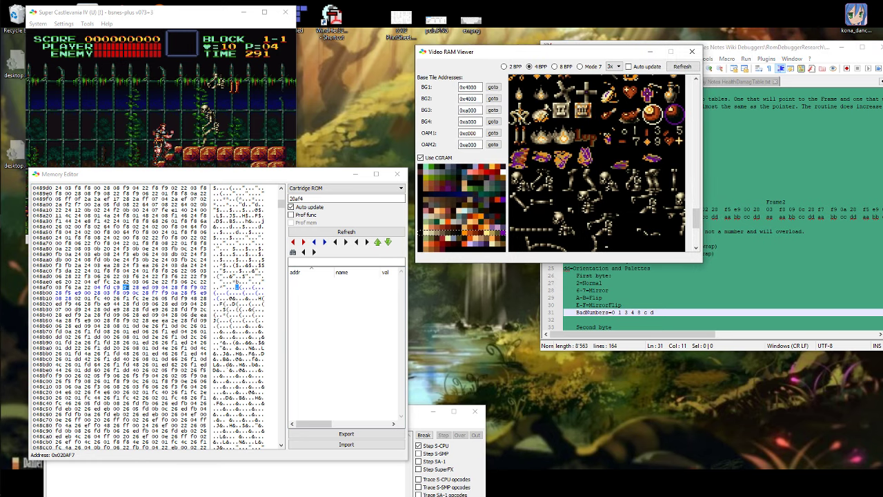
pyautogui.click(128, 287)
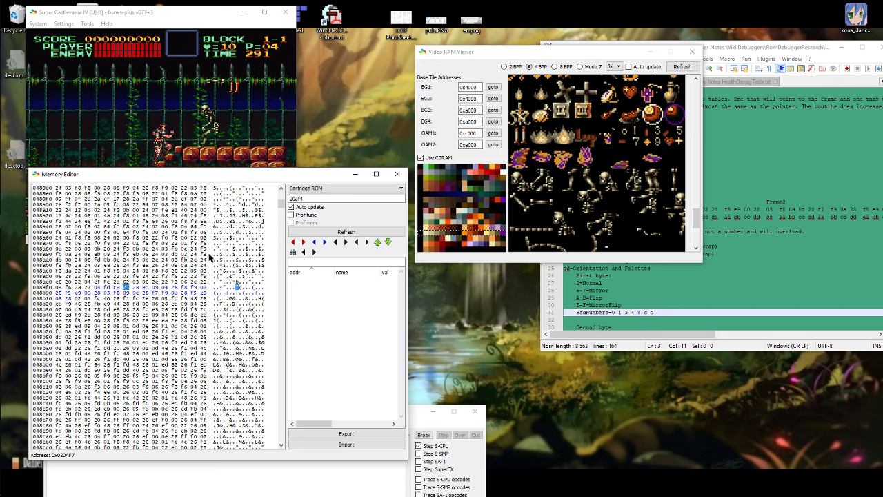
pyautogui.press('Right')
pyautogui.click(127, 288)
pyautogui.press('Right')
pyautogui.press('Right')
pyautogui.press('Left')
pyautogui.press('Left')
pyautogui.press('Right')
# - Copy the original bytes 04 fd 09 06 28 from the notes and restore them at 20AF4 in the memory editor
pyautogui.click(752, 210)
pyautogui.moveTo(591, 208); pyautogui.dragTo(634, 208)
pyautogui.hotkey('ctrl', 'c')
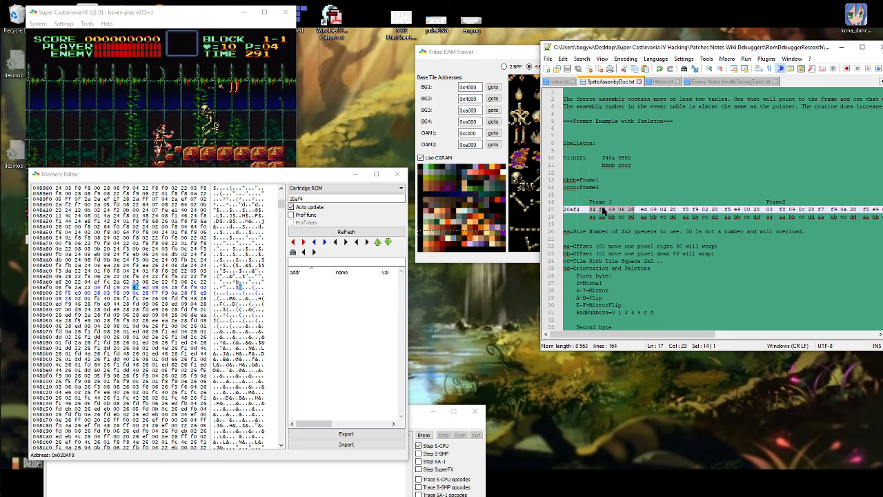
pyautogui.moveTo(98, 289); pyautogui.dragTo(135, 292)
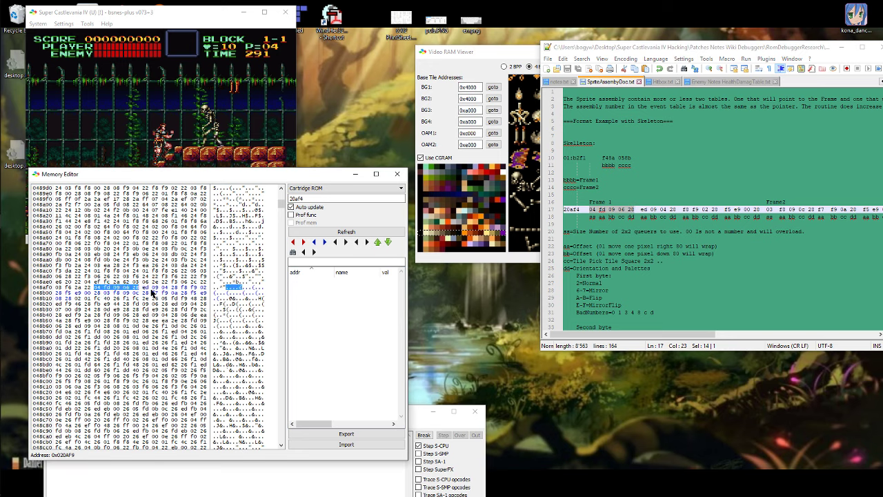
# - Try tile byte 22 at 20AF7 and orientation and palette byte 24 at 20AF8 on frame 1's first part
pyautogui.click(136, 290)
pyautogui.click(126, 288)
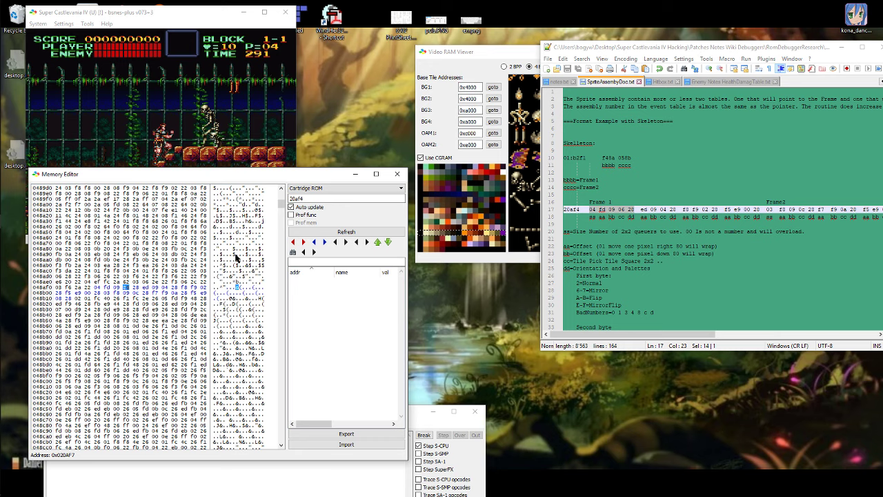
pyautogui.press('Right')
pyautogui.press('Left')
pyautogui.press('Right')
pyautogui.press('Right')
pyautogui.press('Left')
pyautogui.press('Left')
pyautogui.press('Right')
pyautogui.press('Left')
pyautogui.press('Right')
pyautogui.press('Right')
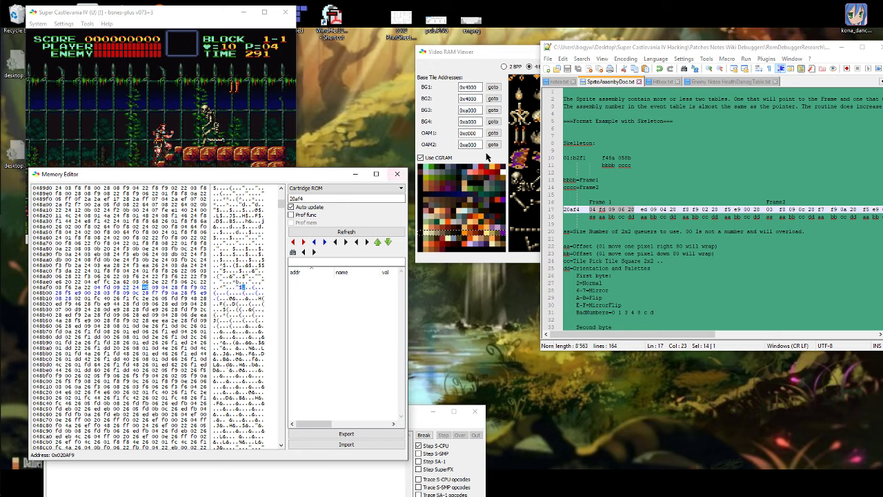
# - Move the Video RAM Viewer out of the way and review the orientation digits, bad numbers and palette digits in the notes
pyautogui.click(495, 47)
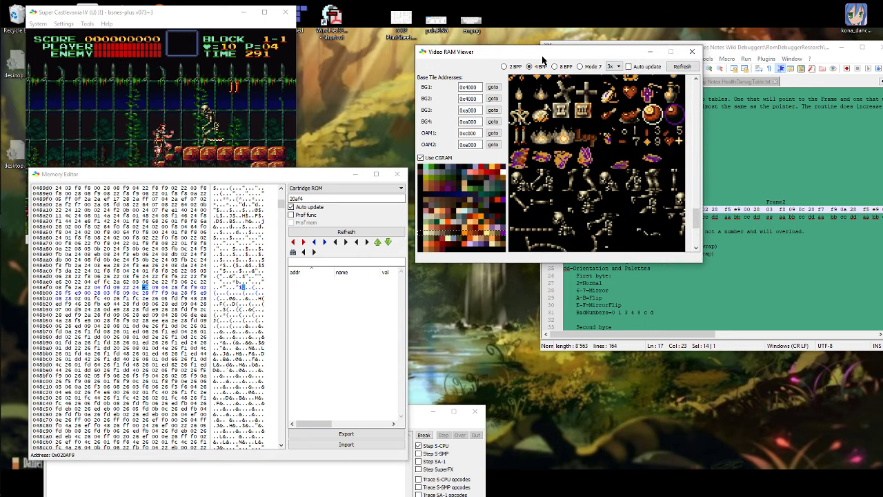
pyautogui.moveTo(541, 55); pyautogui.dragTo(653, 421)
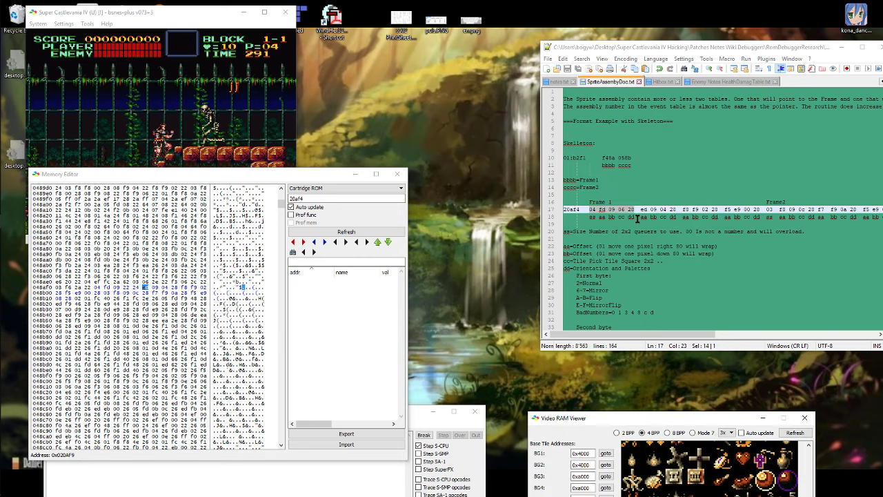
pyautogui.scroll(-2, 591, 283)
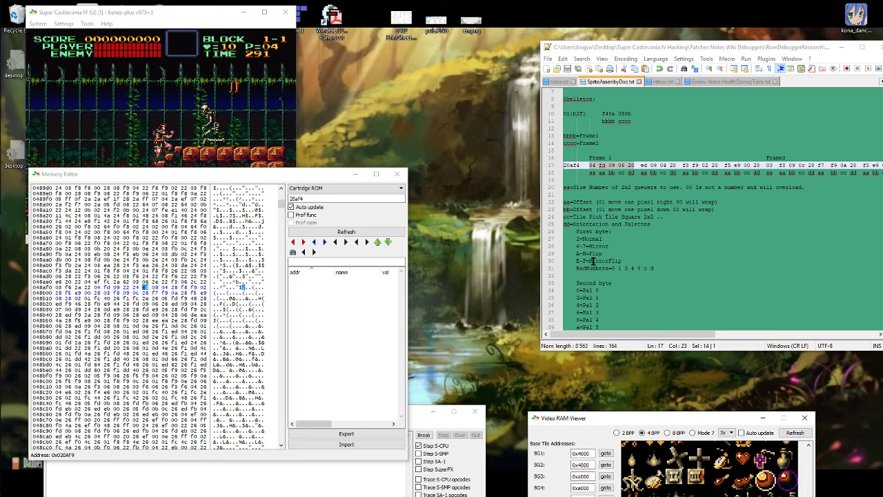
pyautogui.scroll(-2, 592, 227)
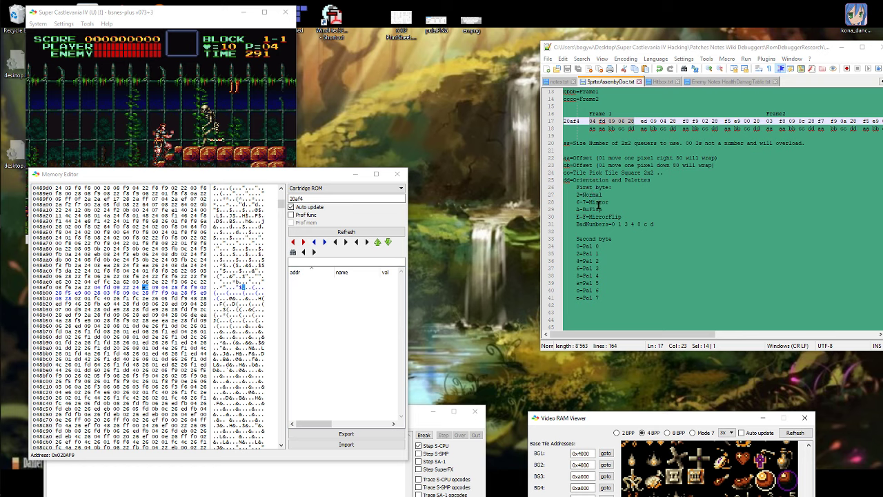
pyautogui.moveTo(604, 224); pyautogui.dragTo(645, 223)
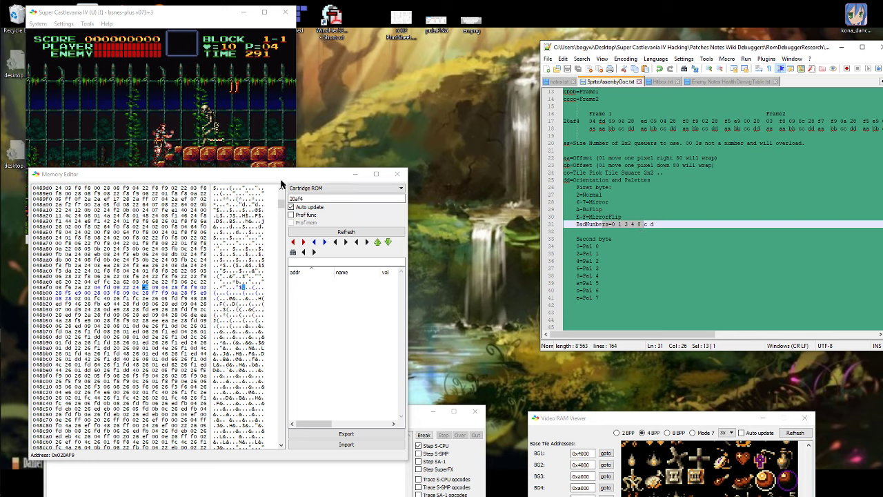
pyautogui.scroll(1, 647, 226)
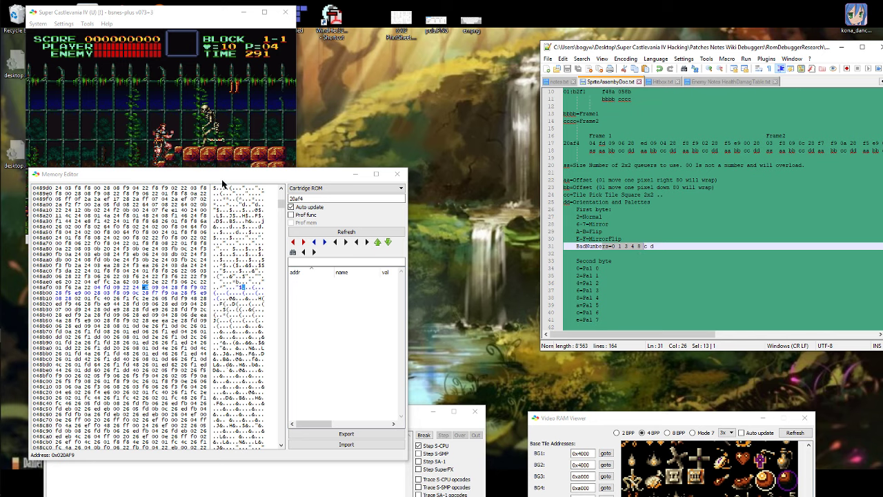
pyautogui.click(182, 174)
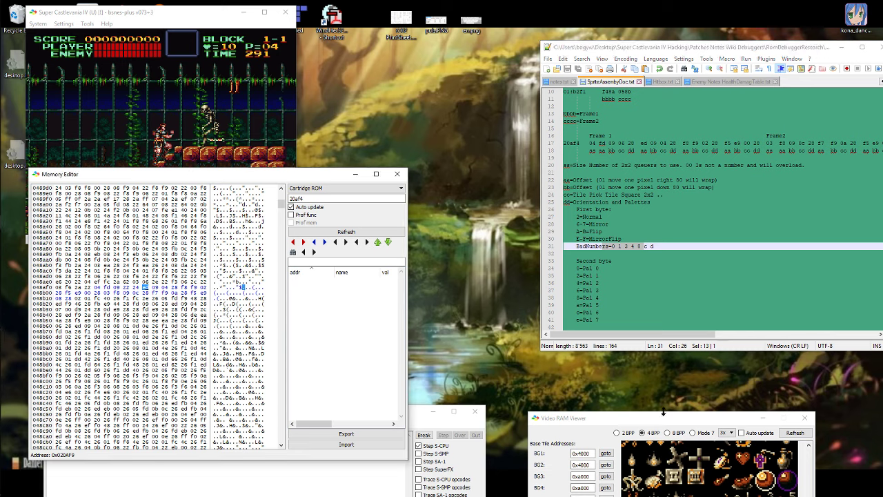
pyautogui.moveTo(636, 420); pyautogui.dragTo(646, 375)
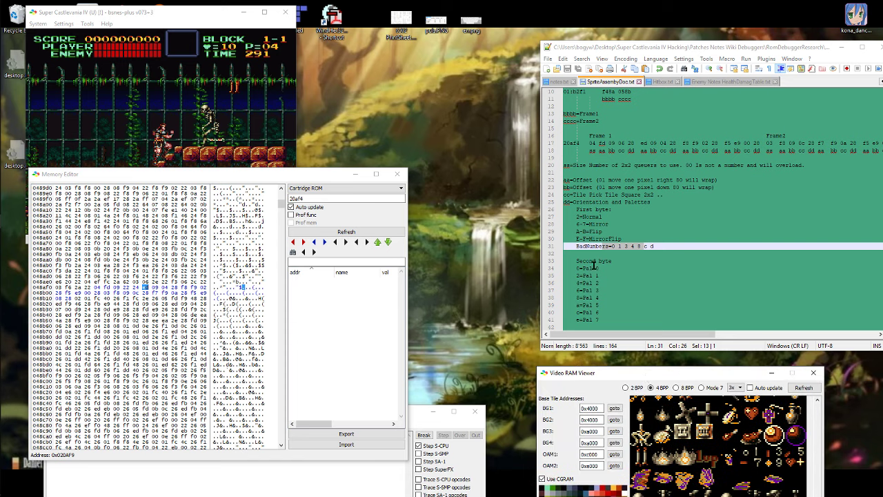
# - Set the first part's tile byte at 20AF7 to 26 and the byte at 20AF9 to e1, and resume the game
pyautogui.click(147, 289)
pyautogui.write('0')
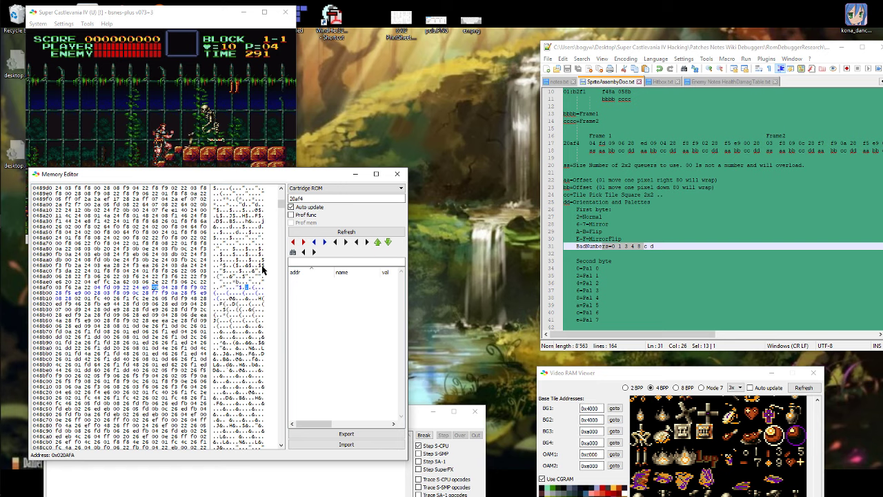
pyautogui.press('Left')
pyautogui.press('Left')
pyautogui.press('Right')
pyautogui.press('Right')
pyautogui.press('Left')
pyautogui.press('Left')
pyautogui.press('Right')
pyautogui.press('Left')
pyautogui.press('Right')
pyautogui.press('Left')
pyautogui.press('Right')
pyautogui.press('Right')
pyautogui.press('Right')
pyautogui.click(162, 123)
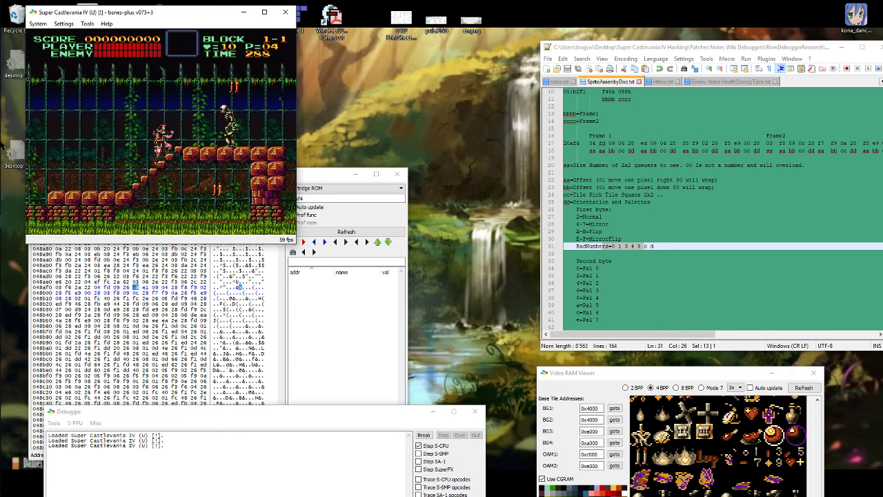
# - Open Super Castlevania IV (U) [!].smc from C:\0SCBloodyCrusade in HxD and minimize File Explorer
pyautogui.moveTo(1, 143)
pyautogui.click(23, 64)
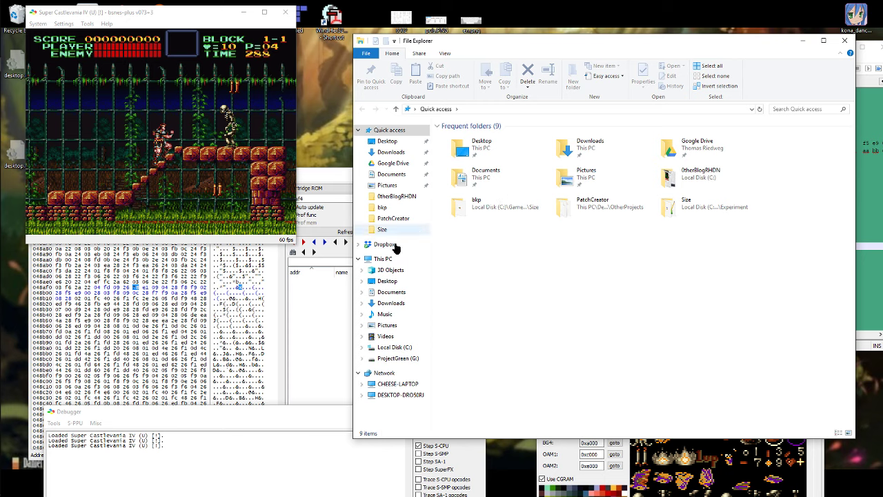
pyautogui.click(393, 348)
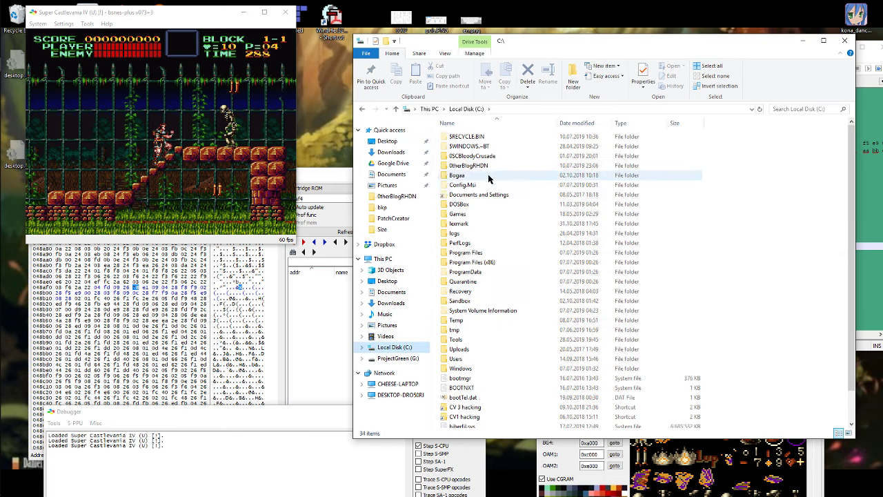
pyautogui.click(469, 166)
pyautogui.doubleClick(472, 156)
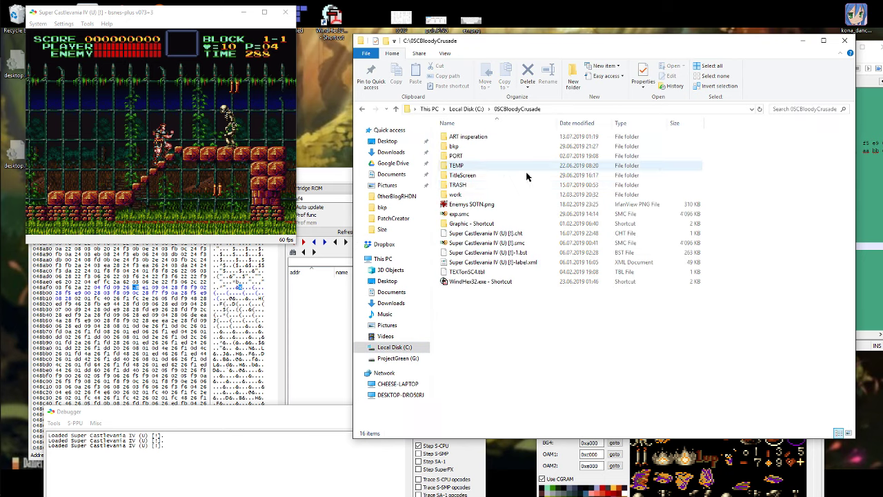
pyautogui.doubleClick(463, 244)
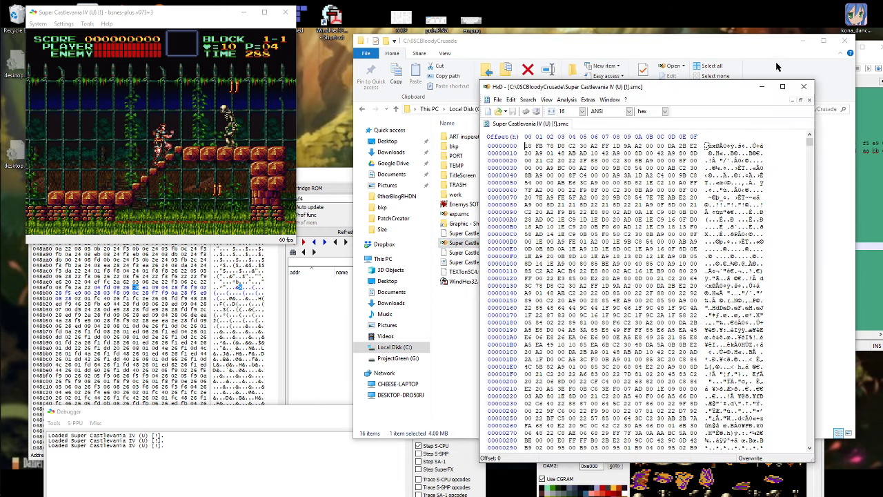
pyautogui.click(802, 40)
# - Go to hex offset 20AF8 in the ROM file, taking the address from the memory editor
pyautogui.click(540, 196)
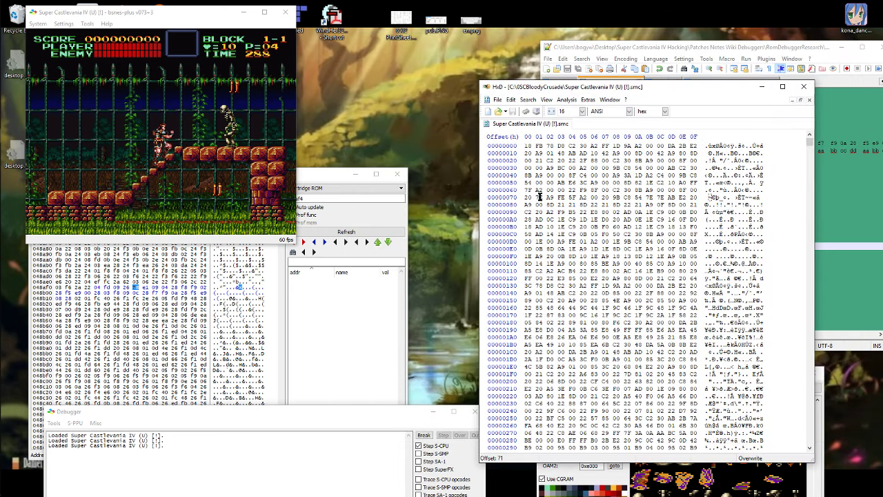
pyautogui.hotkey('ctrl', 'g')
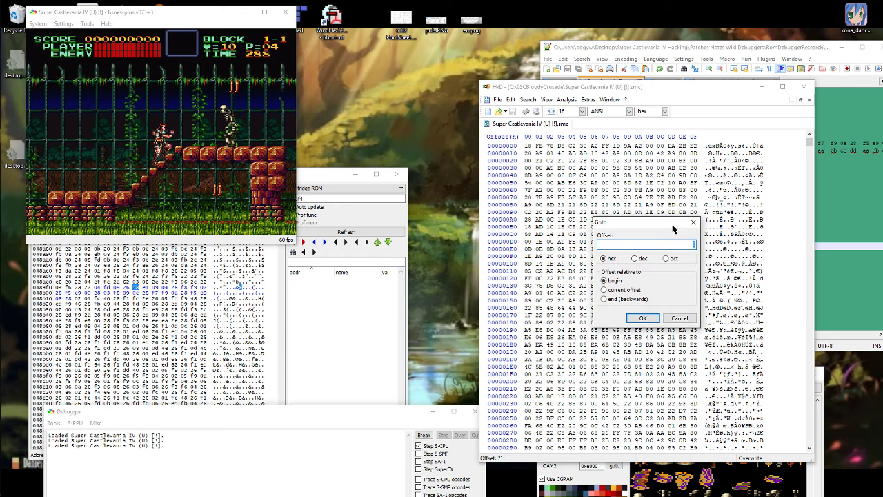
pyautogui.hotkey('ctrl', 'v')
pyautogui.moveTo(651, 245); pyautogui.dragTo(746, 245)
pyautogui.press('BackSpace')
pyautogui.click(310, 174)
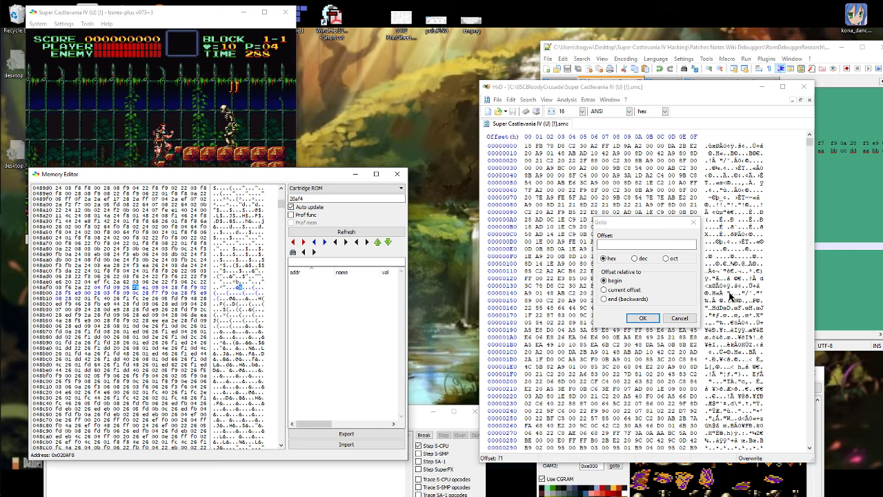
pyautogui.click(605, 244)
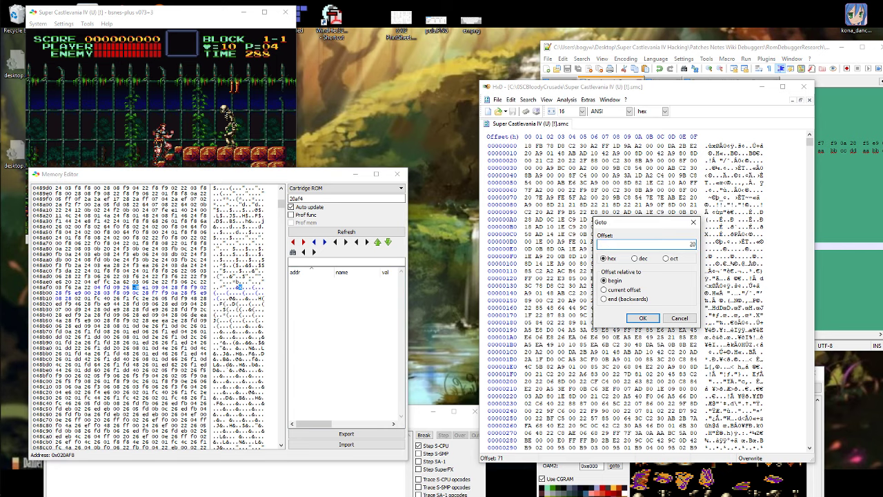
pyautogui.write('20AF8')
pyautogui.press('Return')
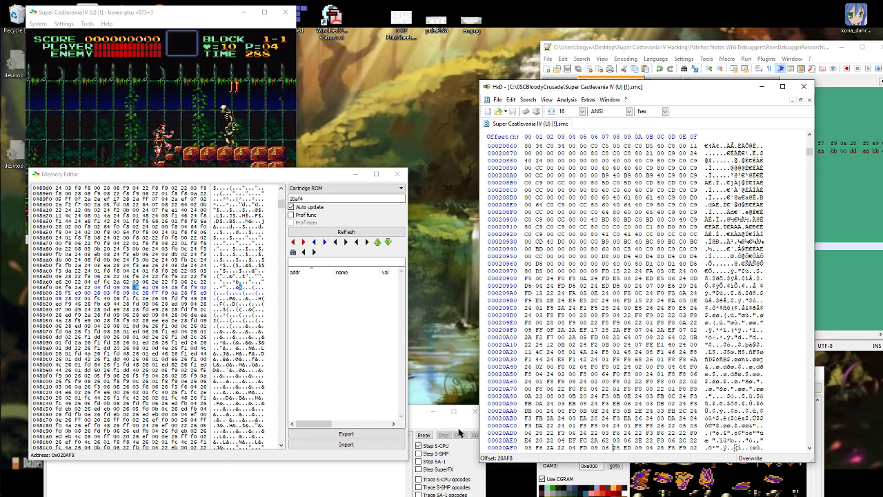
# - Select the three bytes 28 ED 09 at offsets 20AF8 to 20AFA in the ROM file
pyautogui.scroll(-6, 619, 414)
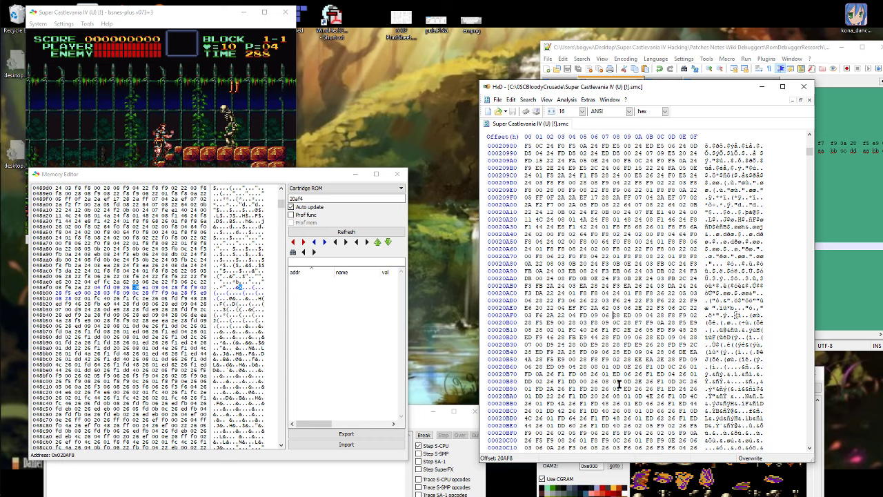
pyautogui.scroll(-2, 619, 383)
pyautogui.moveTo(615, 272); pyautogui.dragTo(643, 271)
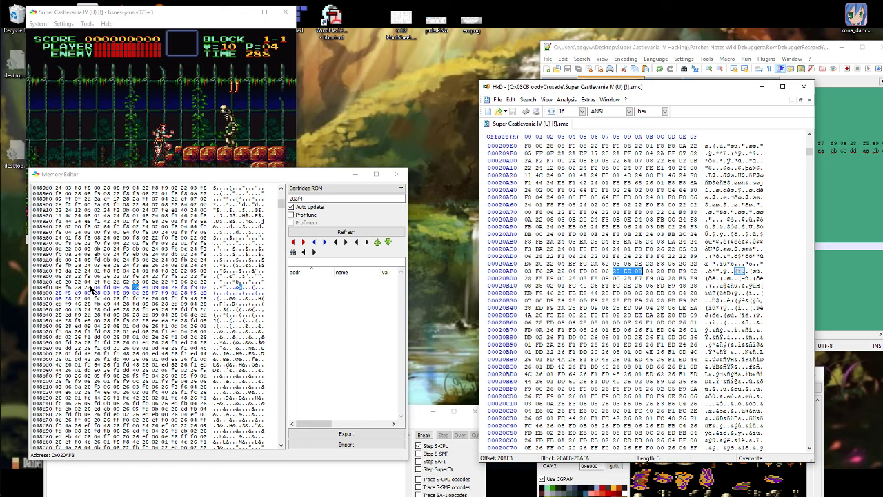
# - Search the ROM file for the hex values effc2a6203062e22f3062c2203f62a22, taken from the memory editor range 20AE4 to 20AF3
pyautogui.moveTo(89, 290); pyautogui.dragTo(97, 283)
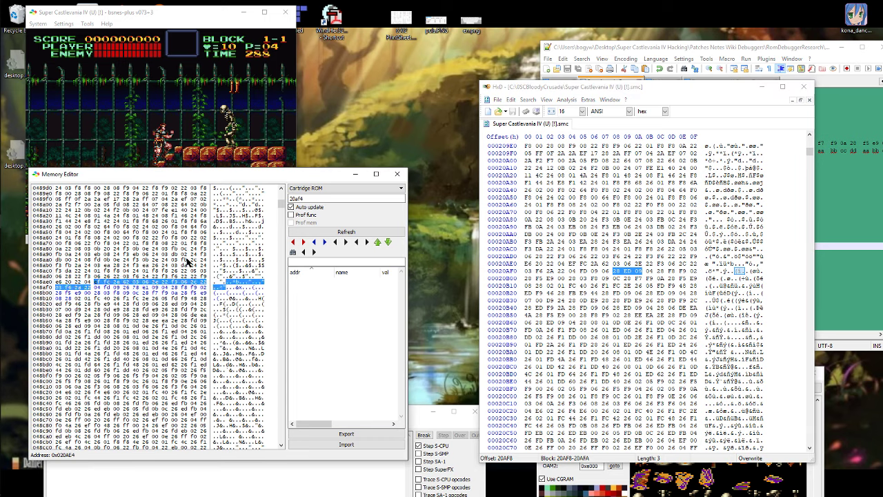
pyautogui.click(560, 198)
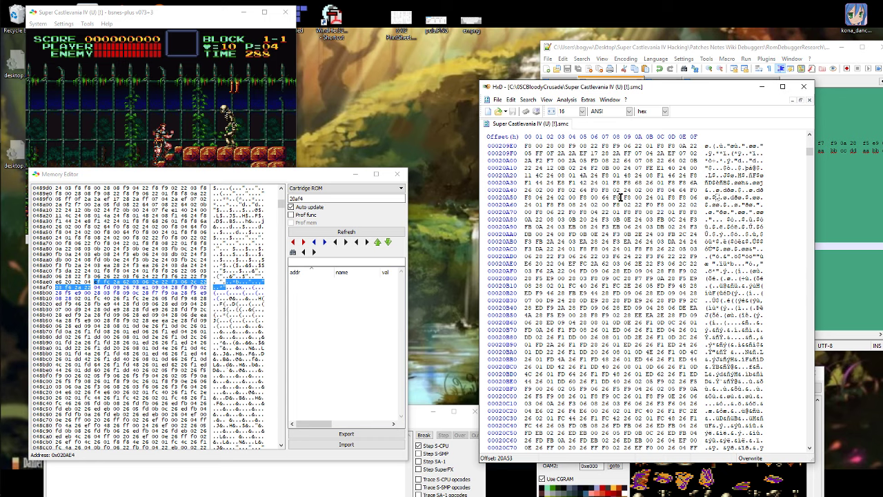
pyautogui.hotkey('ctrl', 'f')
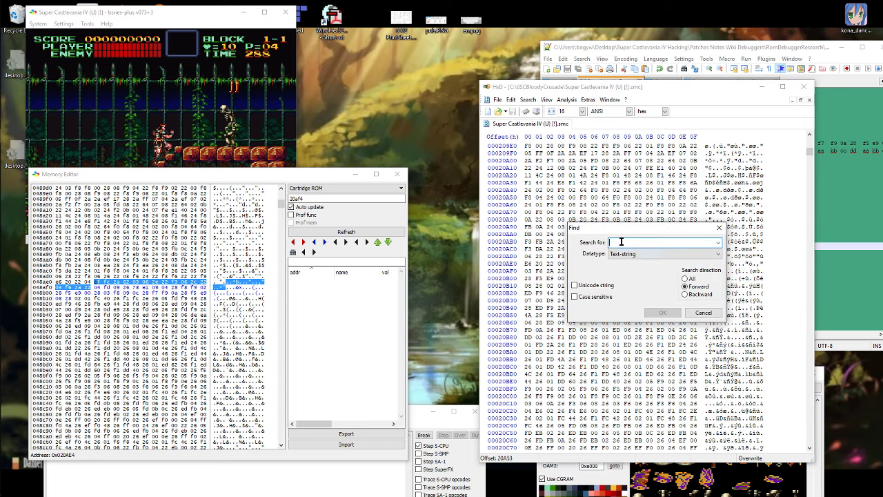
pyautogui.write('effc2a6203062e22f3062c2203f62e22')
pyautogui.click(627, 253)
pyautogui.click(647, 270)
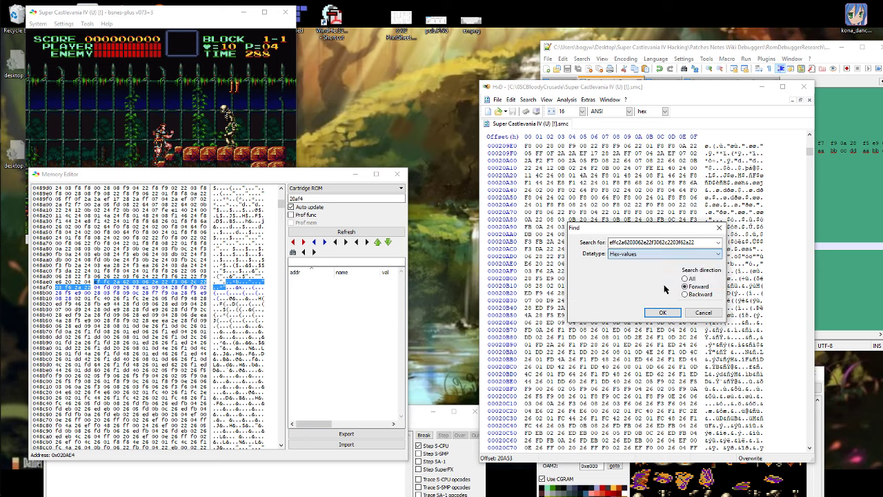
pyautogui.click(661, 313)
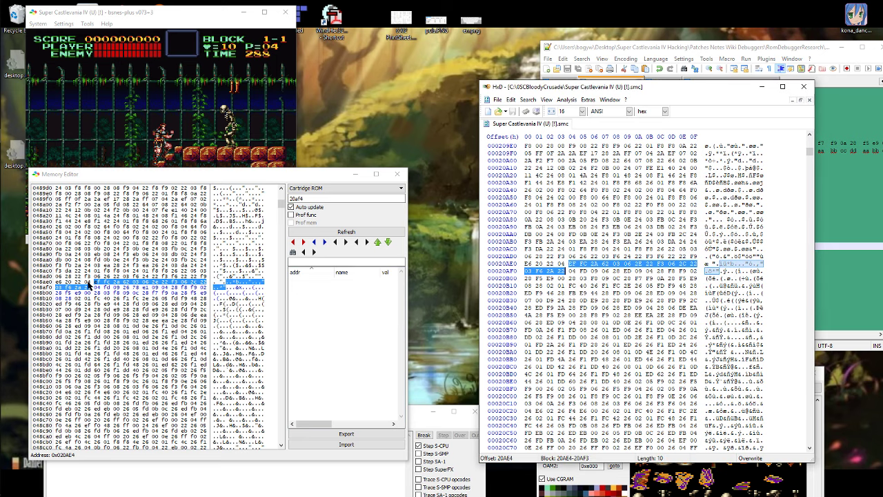
# - Highlight the skeleton frame bytes starting at 20AF4 in the memory editor, and offsets 20AF4 to 20B09 in the ROM file
pyautogui.moveTo(95, 287); pyautogui.dragTo(197, 296)
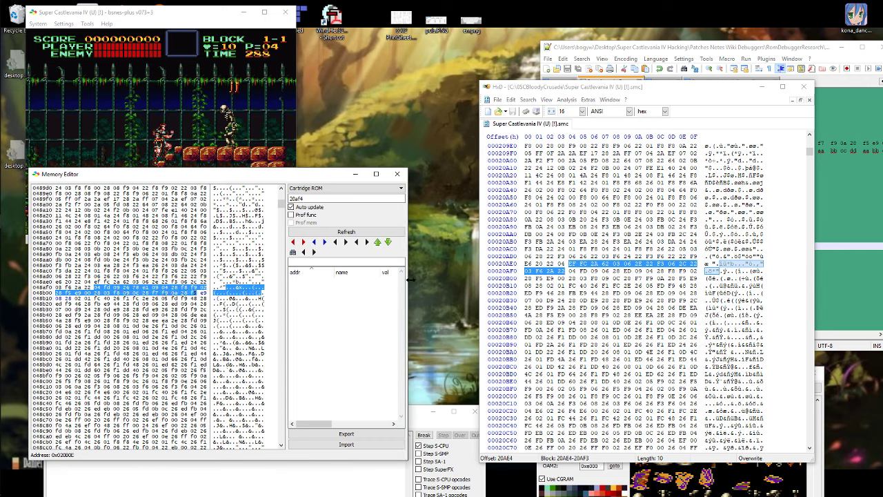
pyautogui.moveTo(569, 271); pyautogui.dragTo(633, 278)
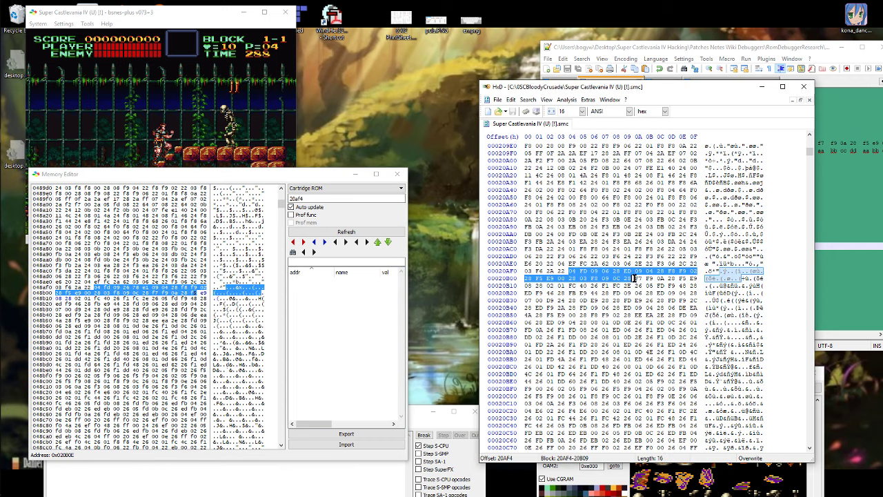
# - Copy memory editor bytes 20AF4 to 20B6D into a new HxD file and select all pasted bytes to check their length
pyautogui.moveTo(96, 287); pyautogui.dragTo(184, 327)
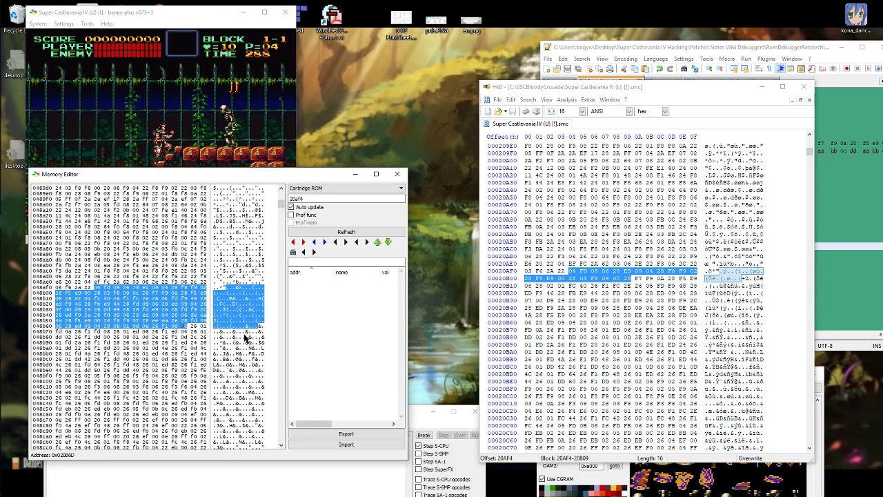
pyautogui.scroll(1, 245, 337)
pyautogui.scroll(1, 621, 273)
pyautogui.moveTo(571, 293); pyautogui.dragTo(663, 352)
pyautogui.click(488, 111)
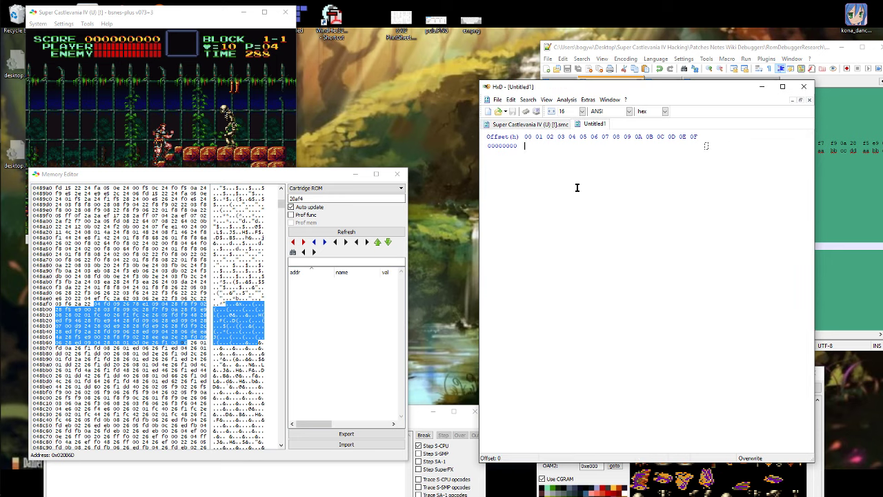
pyautogui.hotkey('ctrl', 'v')
pyautogui.click(418, 267)
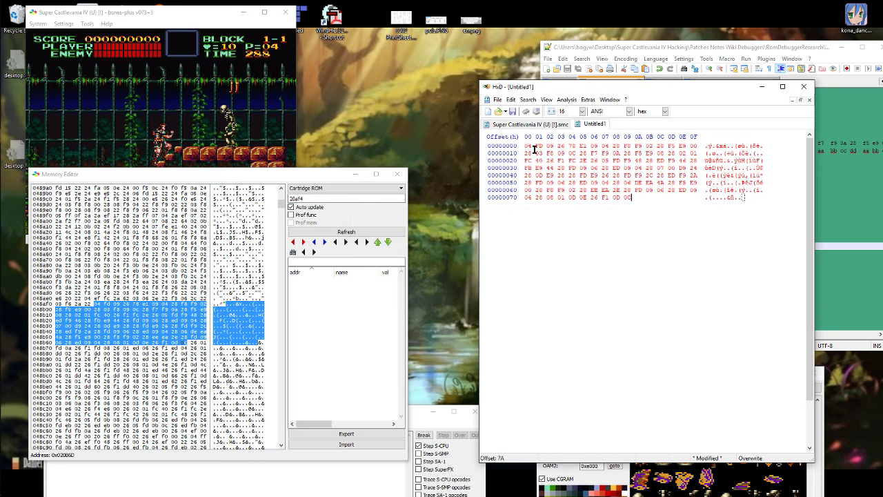
pyautogui.moveTo(524, 147); pyautogui.dragTo(551, 161)
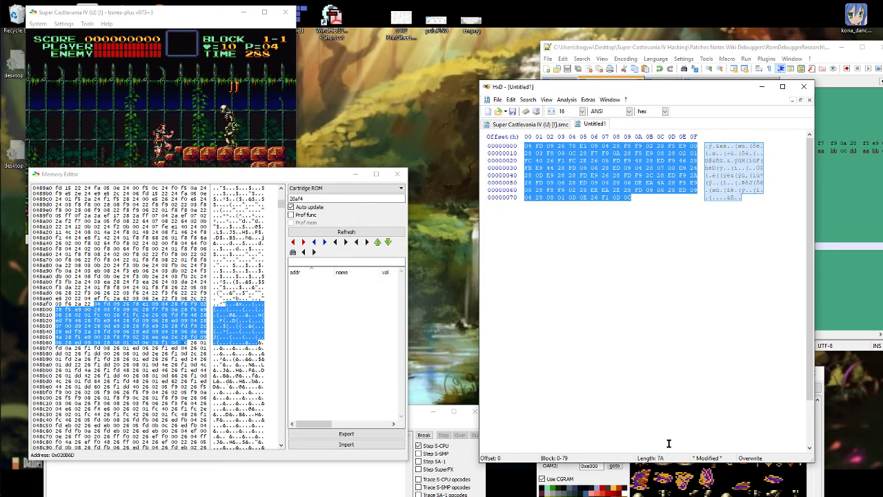
# - Return to the ROM file, select offsets 20AF4 to 20BB9 to check the block length, and clear the selection at 20AF6
pyautogui.click(525, 125)
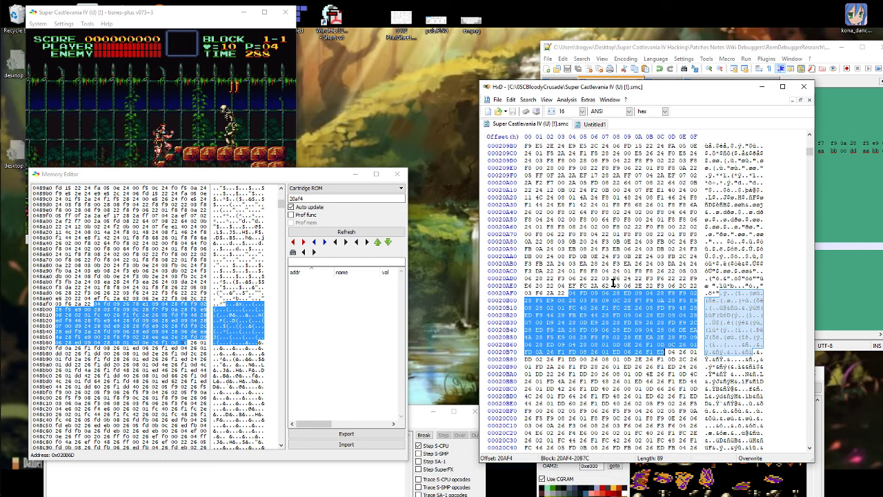
pyautogui.click(571, 293)
pyautogui.moveTo(571, 294); pyautogui.dragTo(633, 381)
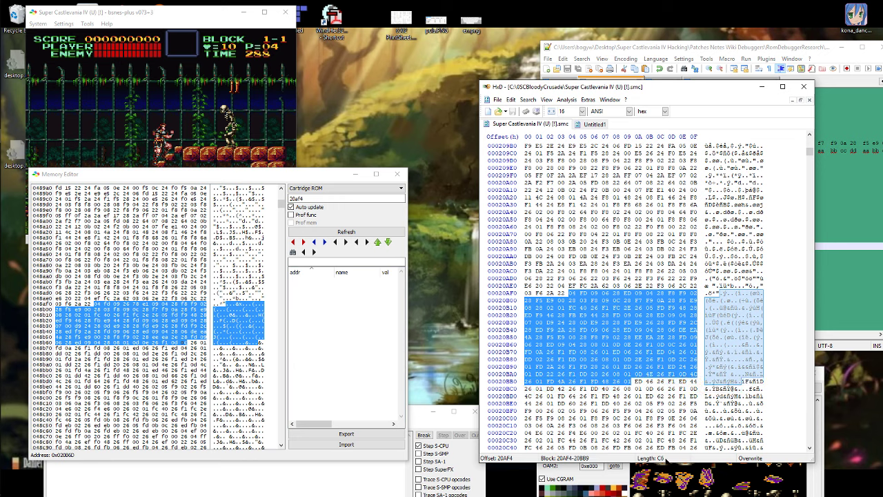
pyautogui.click(595, 293)
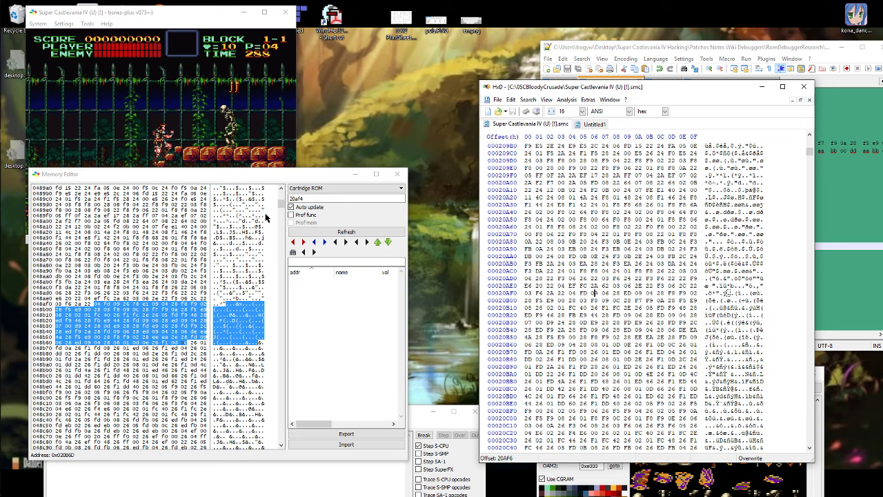
# - Move the Memory Editor window up over the game window and switch to OBS
pyautogui.moveTo(155, 174); pyautogui.dragTo(165, 112)
pyautogui.moveTo(4, 176)
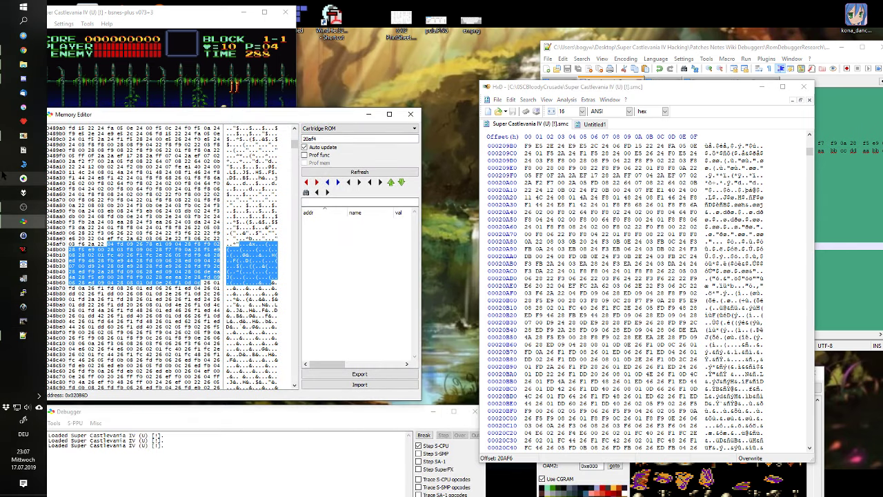
pyautogui.click(24, 207)
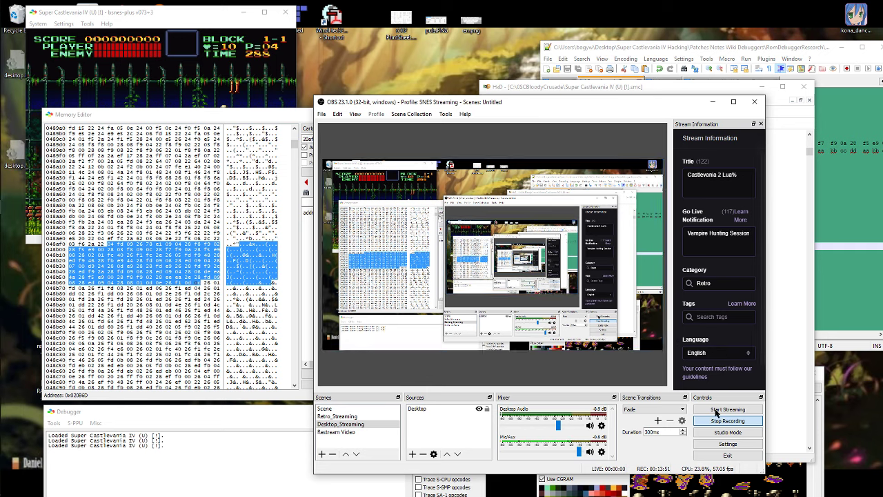